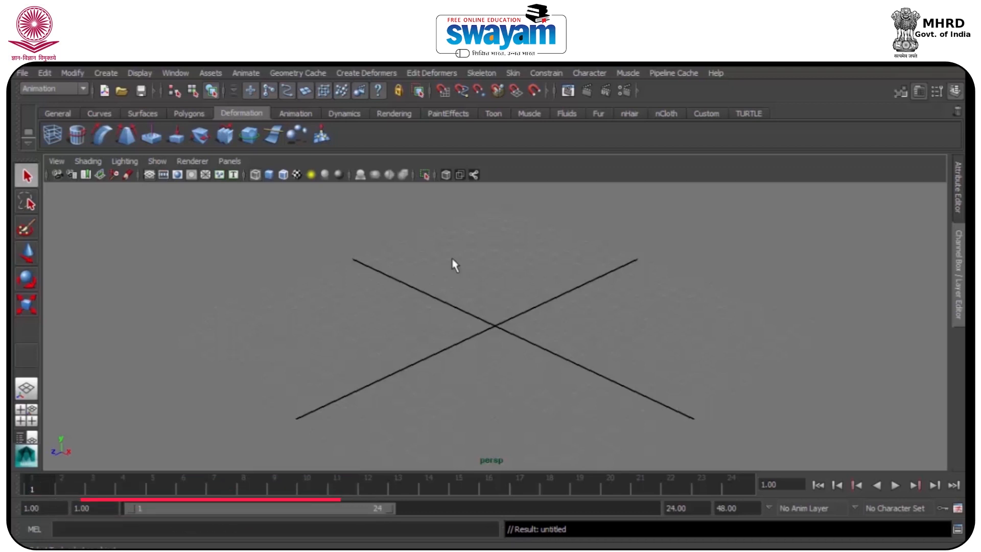
# Step: Switch the workspace to the Polygons menu set and the polygon modelling tools
pyautogui.click(51, 89)
pyautogui.click(40, 111)
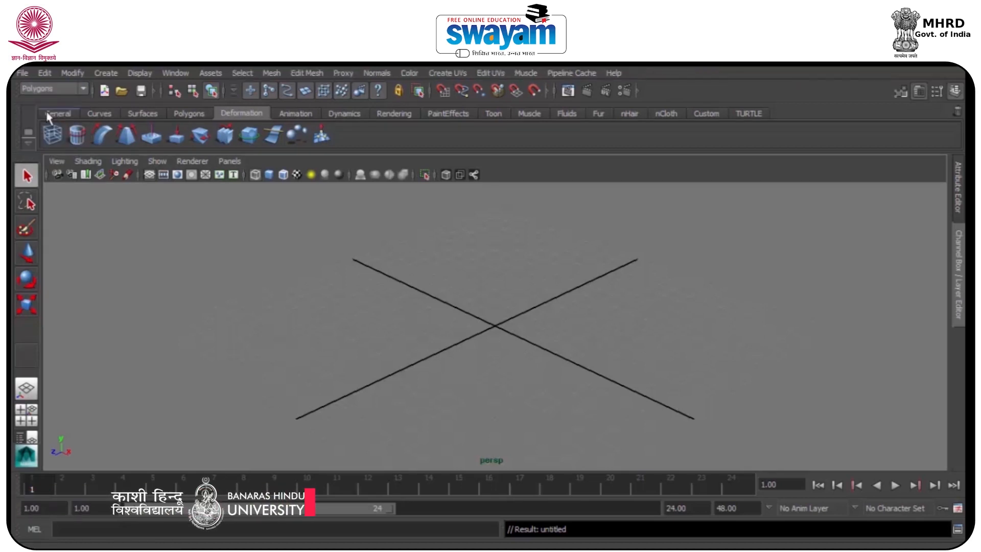
pyautogui.click(178, 115)
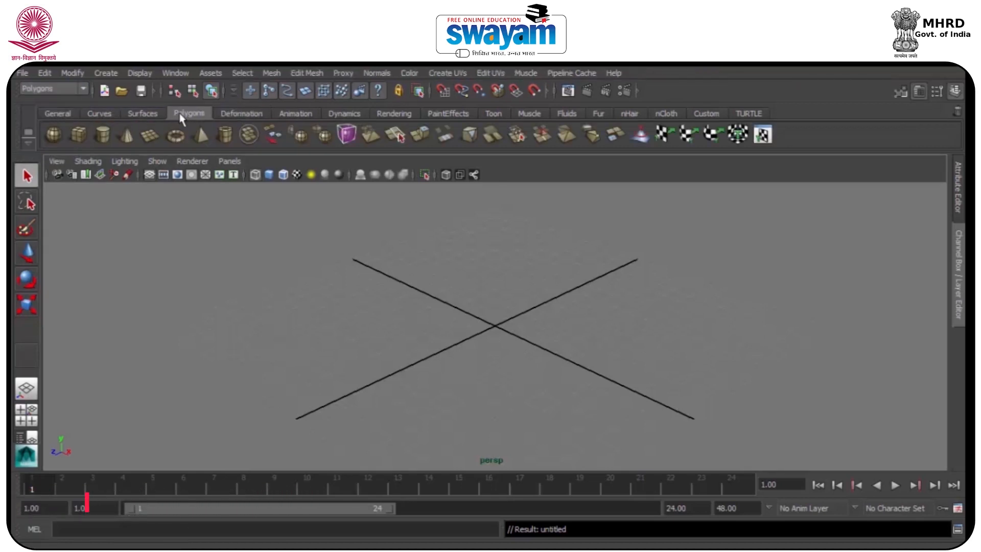
pyautogui.click(47, 90)
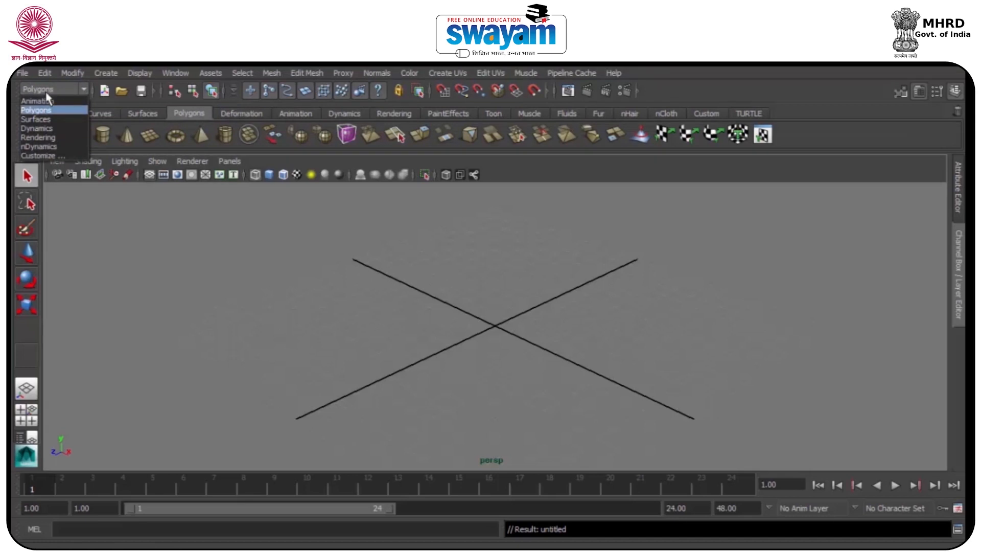
pyautogui.click(44, 111)
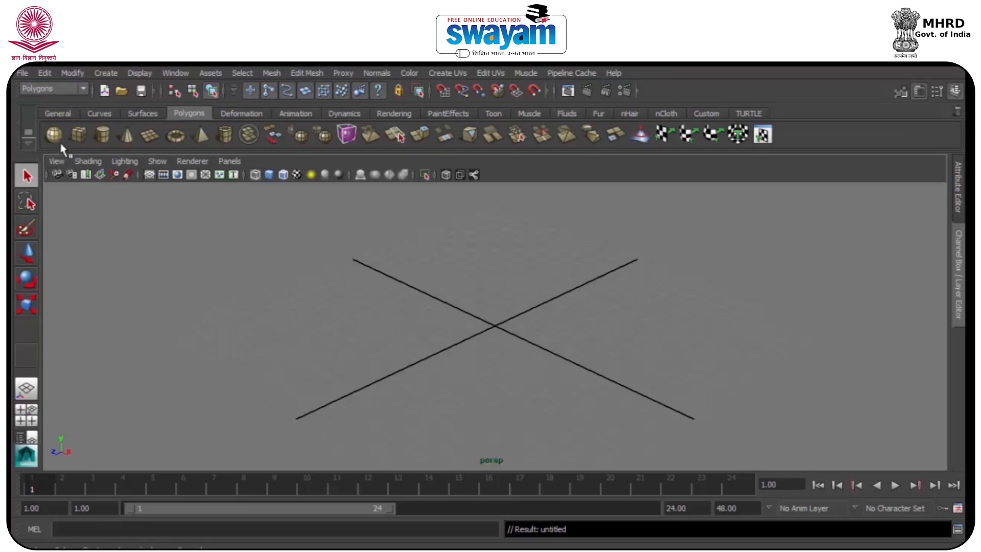
# Step: Create a polygon cone with a radius of about 4.5 and a height of about 7.2, and display it shaded
pyautogui.click(127, 135)
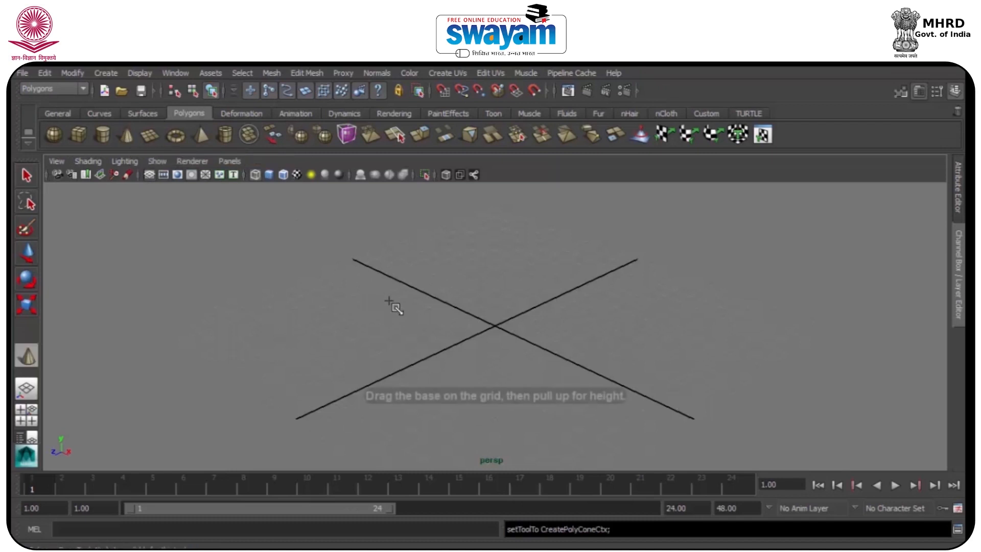
pyautogui.moveTo(424, 328); pyautogui.dragTo(399, 186)
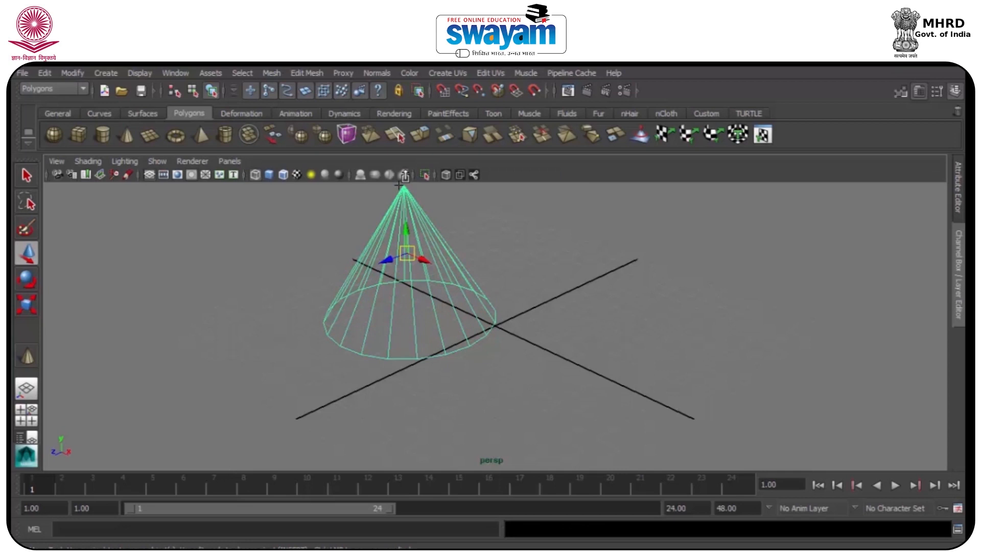
pyautogui.press('5')
pyautogui.keyDown('alt'); pyautogui.moveTo(490, 267); pyautogui.dragTo(462, 279); pyautogui.keyUp('alt')
pyautogui.keyDown('alt'); pyautogui.moveTo(470, 283); pyautogui.dragTo(466, 336, button='middle'); pyautogui.keyUp('alt')
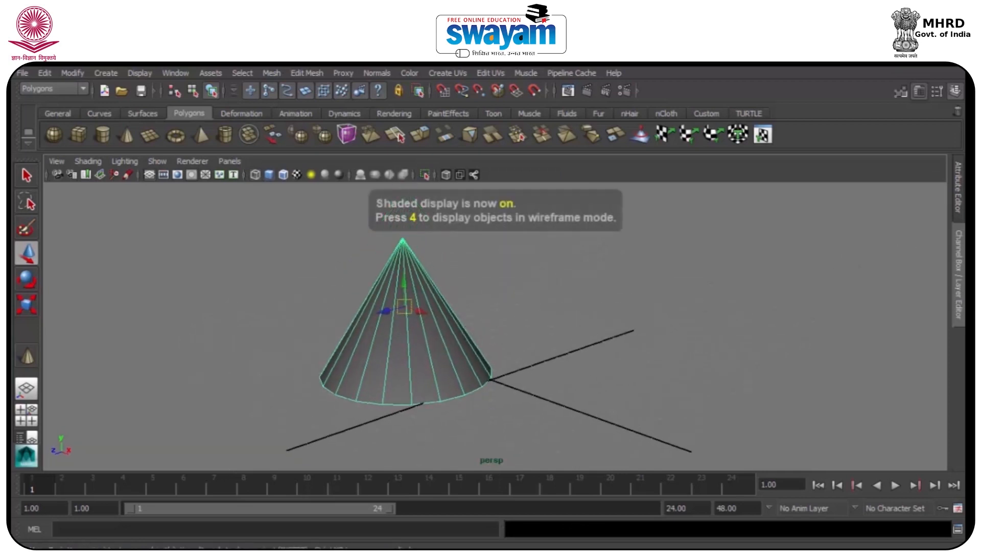
# Step: Set the cone's Subdivisions Cap to 2 in its creation attributes
pyautogui.click(960, 235)
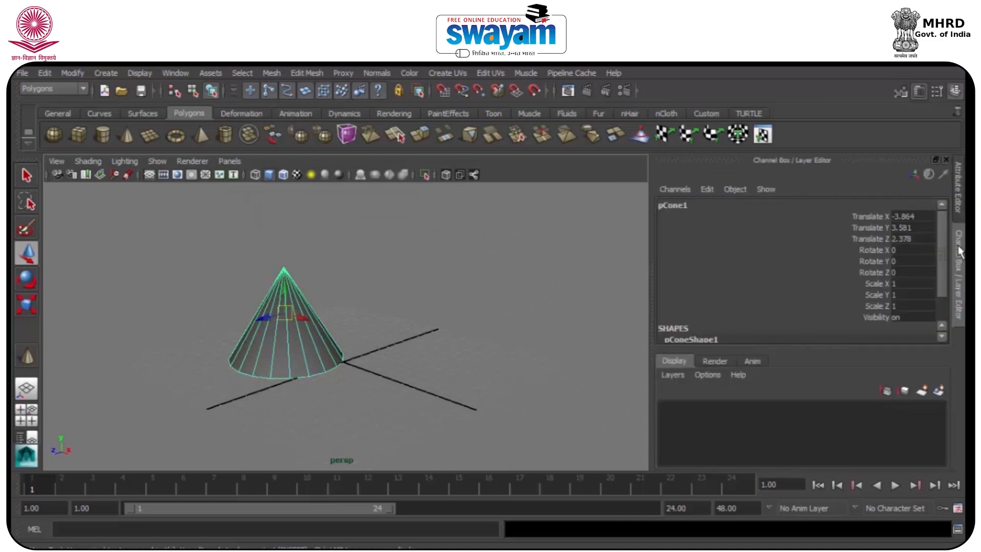
pyautogui.moveTo(943, 261); pyautogui.dragTo(944, 295)
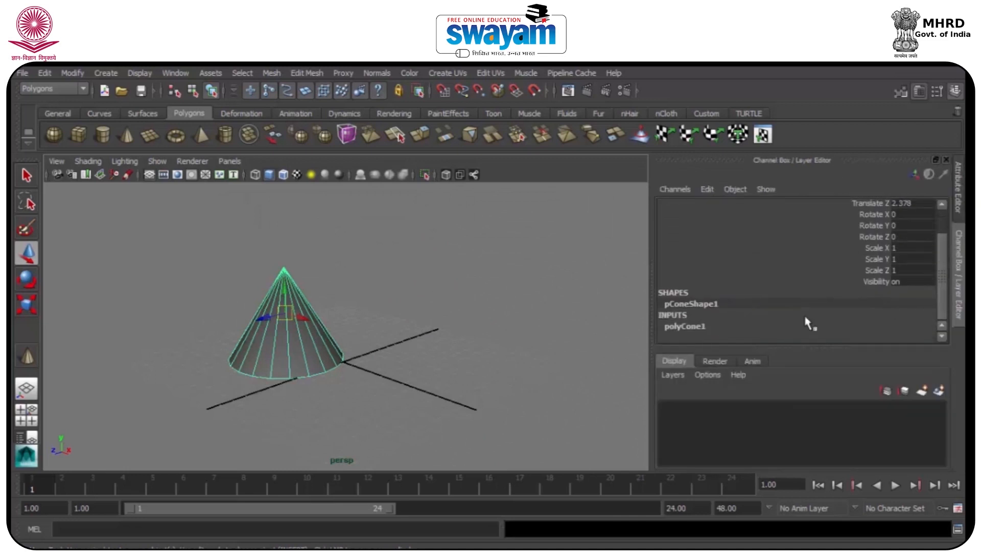
pyautogui.click(684, 327)
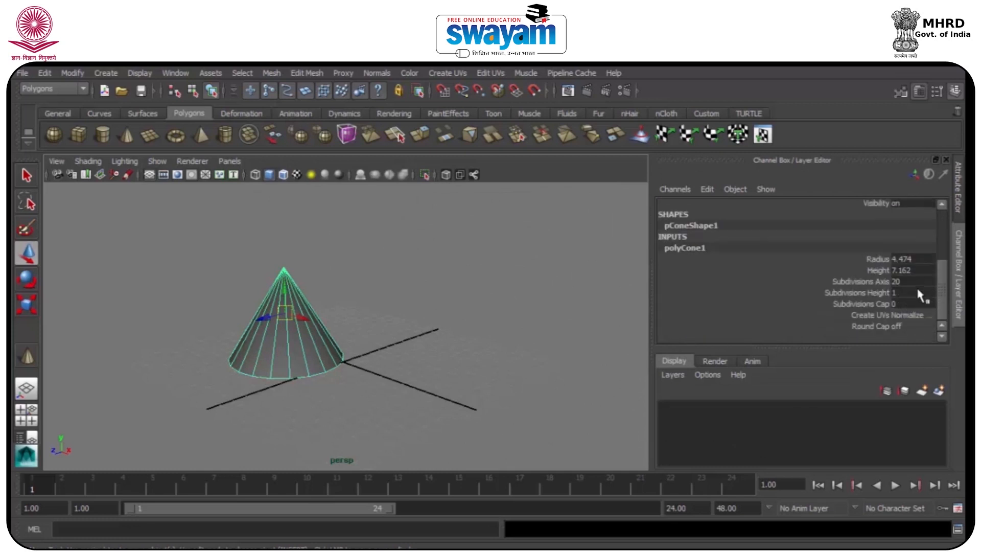
pyautogui.click(909, 304)
pyautogui.click(909, 304)
pyautogui.press('Return')
pyautogui.click(475, 256)
pyautogui.click(295, 311)
pyautogui.scroll(-1, 838, 307)
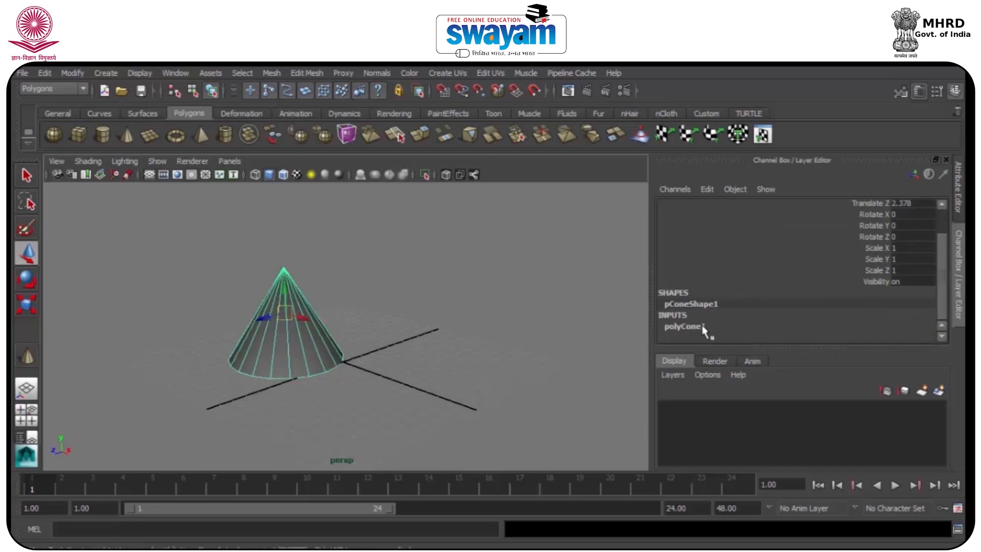
# Step: Set the cone's Subdivisions Height to 2
pyautogui.click(707, 327)
pyautogui.scroll(-1, 907, 309)
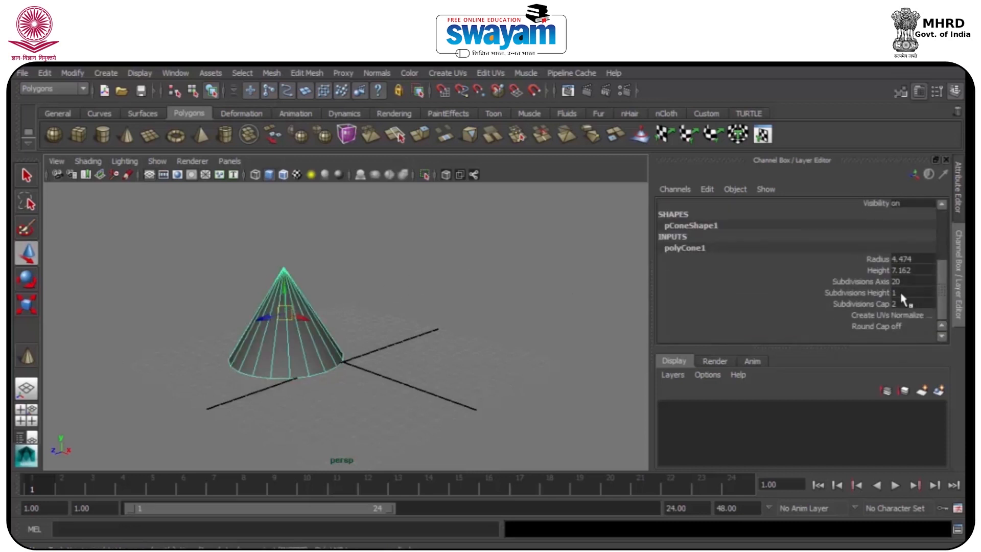
pyautogui.click(908, 293)
pyautogui.click(469, 296)
pyautogui.click(317, 317)
pyautogui.scroll(-1, 891, 301)
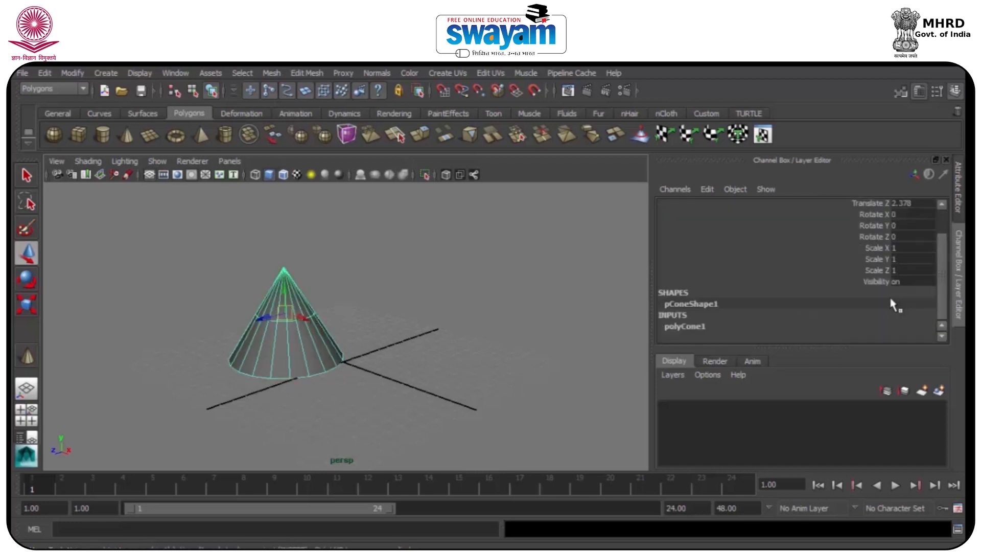
# Step: Set the cone's Subdivisions Axis to 12 and hide the channel attributes
pyautogui.click(892, 330)
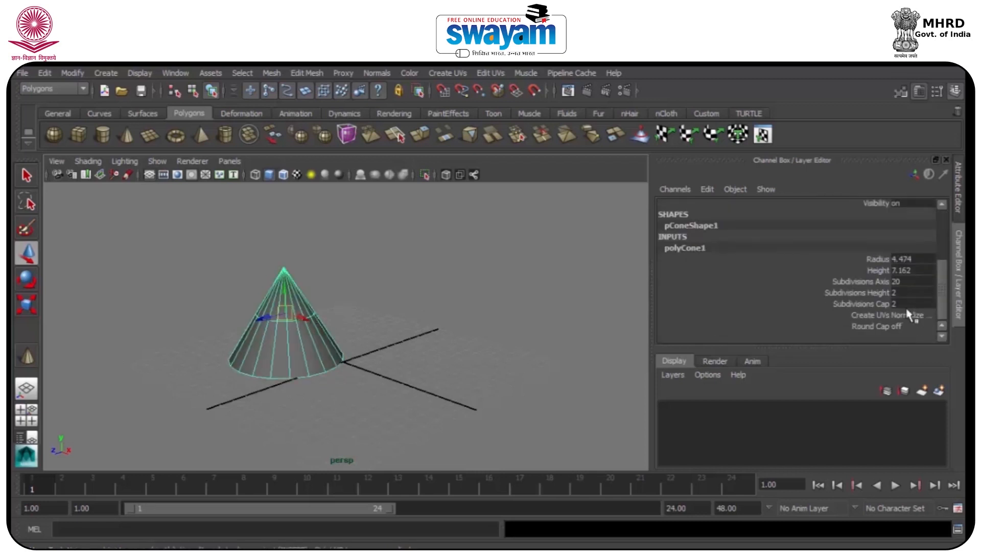
pyautogui.doubleClick(894, 281)
pyautogui.write('12')
pyautogui.press('Return')
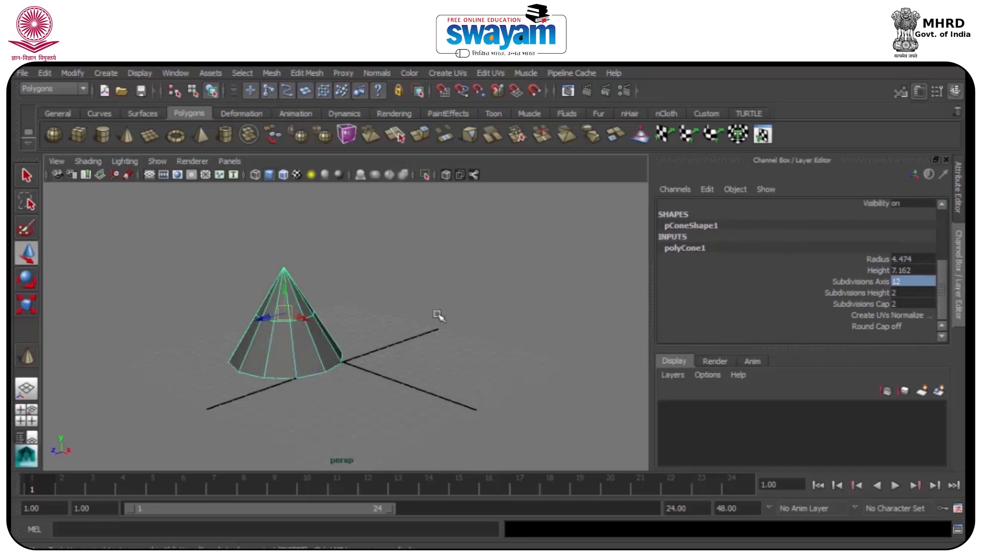
pyautogui.click(309, 343)
pyautogui.keyDown('alt'); pyautogui.moveTo(310, 343); pyautogui.dragTo(358, 288); pyautogui.keyUp('alt')
pyautogui.click(958, 261)
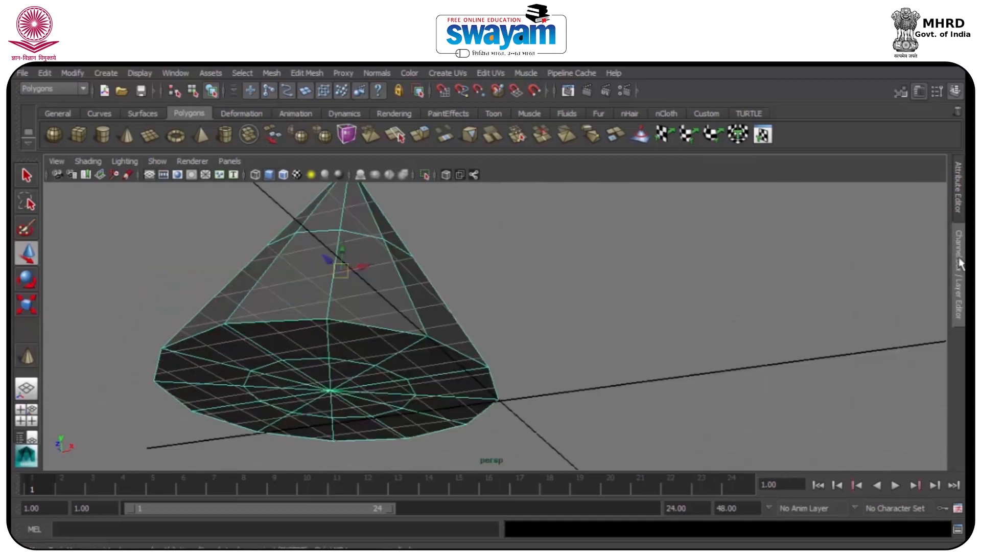
# Step: Delete the upper ring of faces that forms the cone's tip
pyautogui.moveTo(377, 268); pyautogui.dragTo(374, 298, button='right')
pyautogui.keyDown('alt'); pyautogui.moveTo(373, 324); pyautogui.dragTo(412, 295); pyautogui.keyUp('alt')
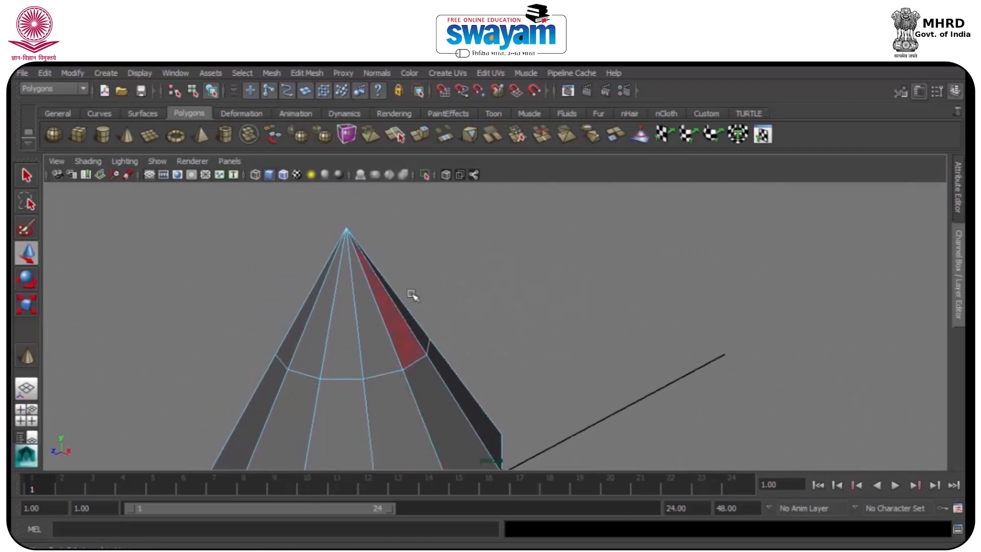
pyautogui.moveTo(279, 276); pyautogui.dragTo(278, 276)
pyautogui.press('Delete')
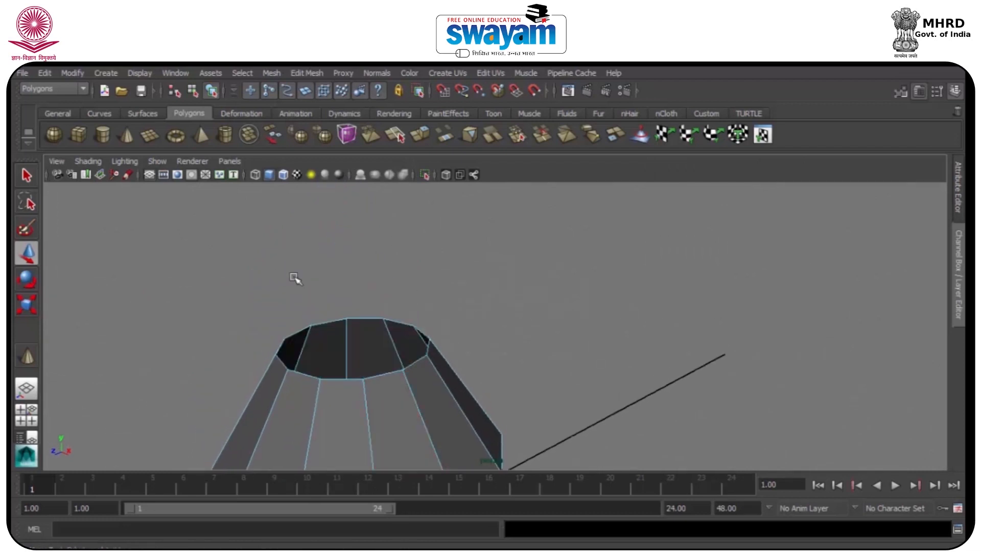
# Step: Extrude the border edge loop of the top opening straight up to form a cylindrical neck
pyautogui.moveTo(373, 350); pyautogui.dragTo(377, 239, button='right')
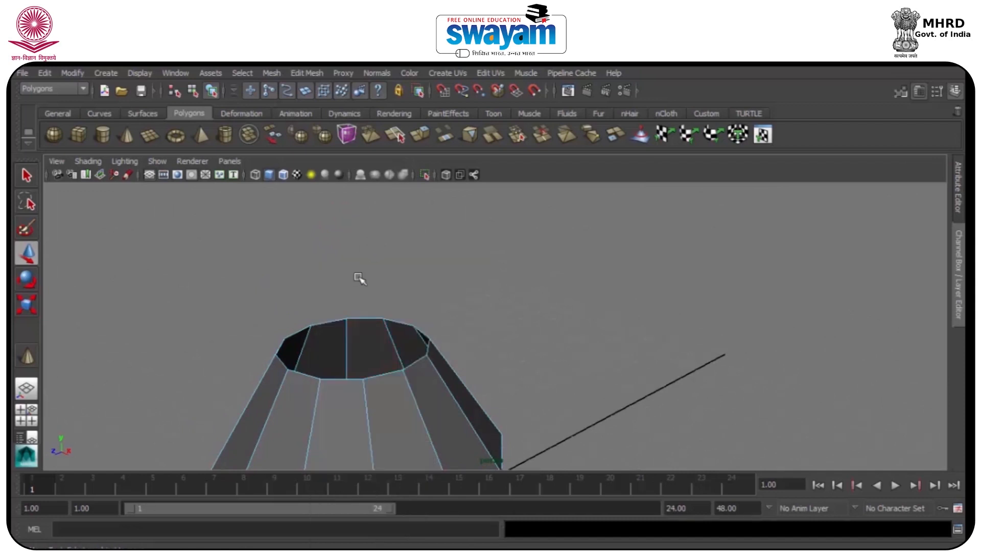
pyautogui.doubleClick(338, 378)
pyautogui.keyDown('alt'); pyautogui.moveTo(341, 368); pyautogui.dragTo(331, 350); pyautogui.keyUp('alt')
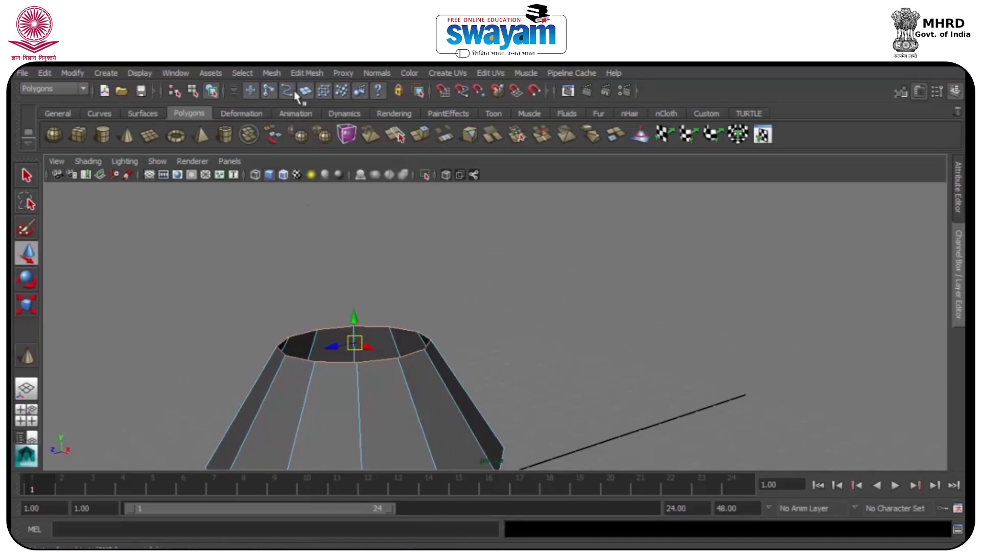
pyautogui.click(271, 74)
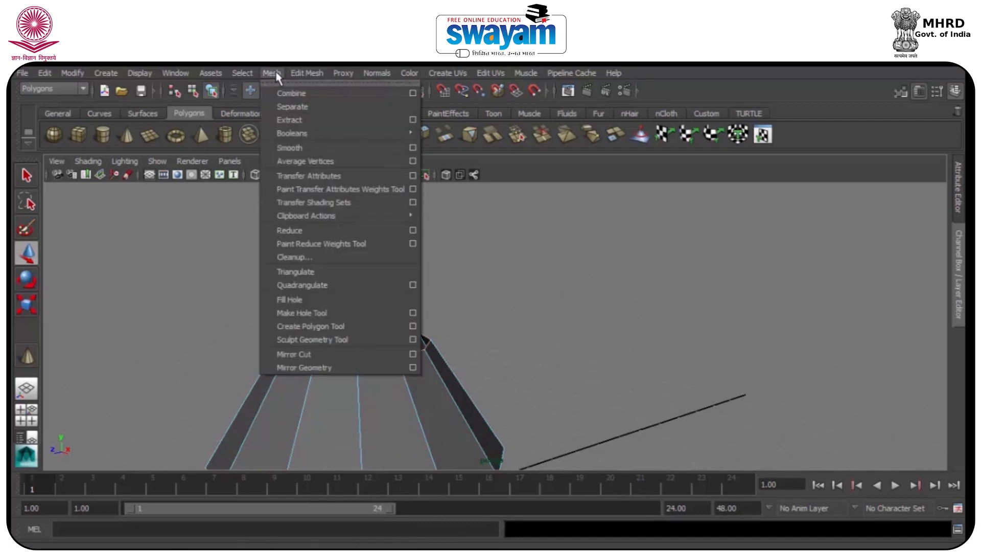
pyautogui.moveTo(311, 76)
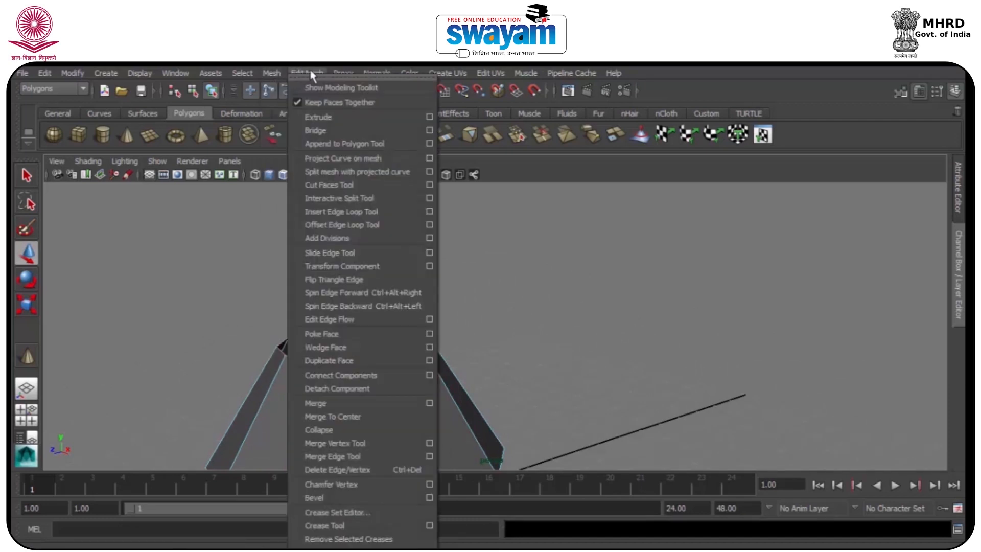
pyautogui.click(342, 115)
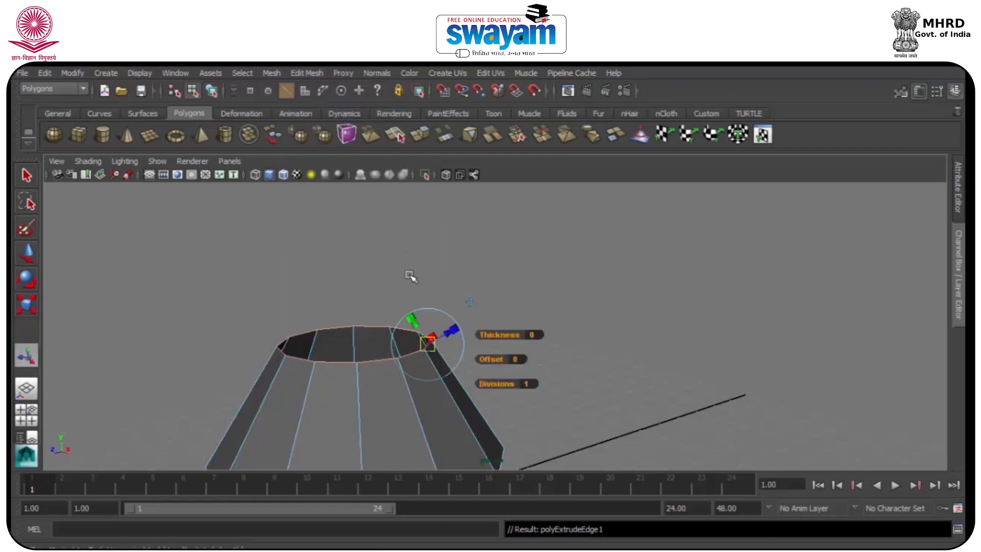
pyautogui.press('w')
pyautogui.moveTo(355, 322); pyautogui.dragTo(350, 229)
pyautogui.moveTo(365, 263)
pyautogui.keyDown('alt'); pyautogui.mouseDown()
pyautogui.moveTo(363, 274)
pyautogui.moveTo(356, 267)
pyautogui.mouseUp(); pyautogui.keyUp('alt')
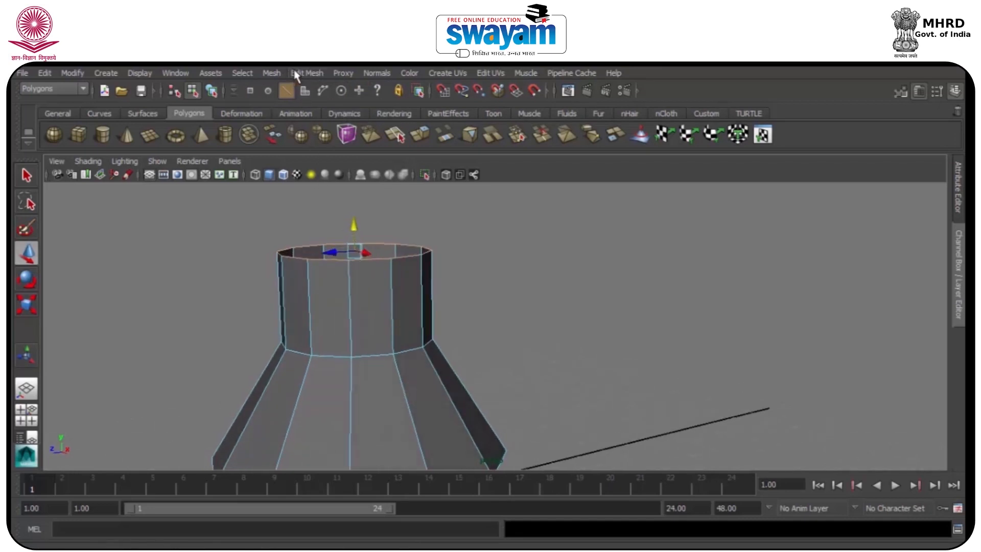
# Step: Extrude the neck's top edge loop again, raising it slightly and scaling it inward to form a tapered rim
pyautogui.click(310, 73)
pyautogui.click(350, 111)
pyautogui.press('r')
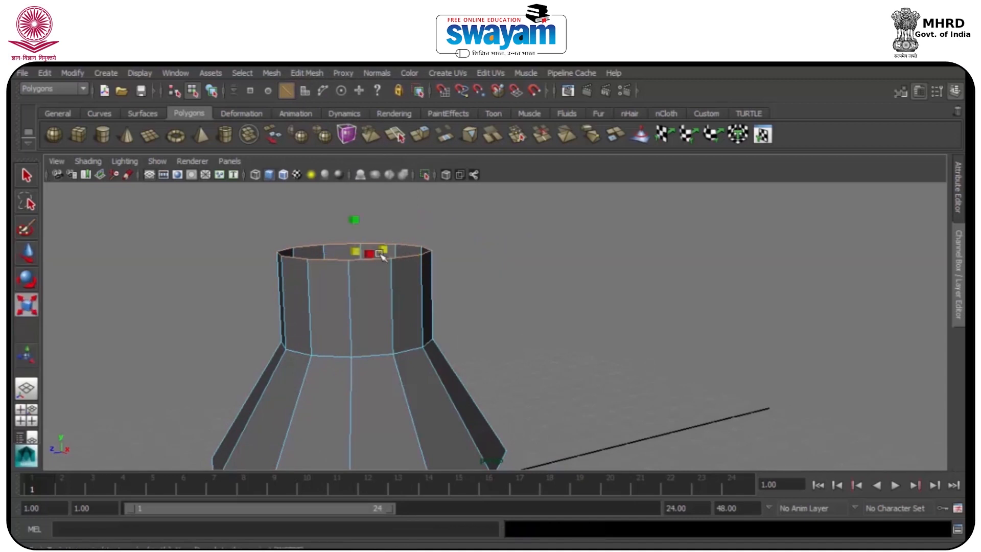
pyautogui.keyDown('alt'); pyautogui.moveTo(356, 266); pyautogui.dragTo(358, 291); pyautogui.keyUp('alt')
pyautogui.press('e')
pyautogui.press('r')
pyautogui.moveTo(352, 250)
pyautogui.mouseDown()
pyautogui.moveTo(341, 264)
pyautogui.moveTo(350, 232)
pyautogui.mouseUp()
pyautogui.press('w')
# Step: Close the opening at the top of the neck with Fill Hole
pyautogui.click(301, 73)
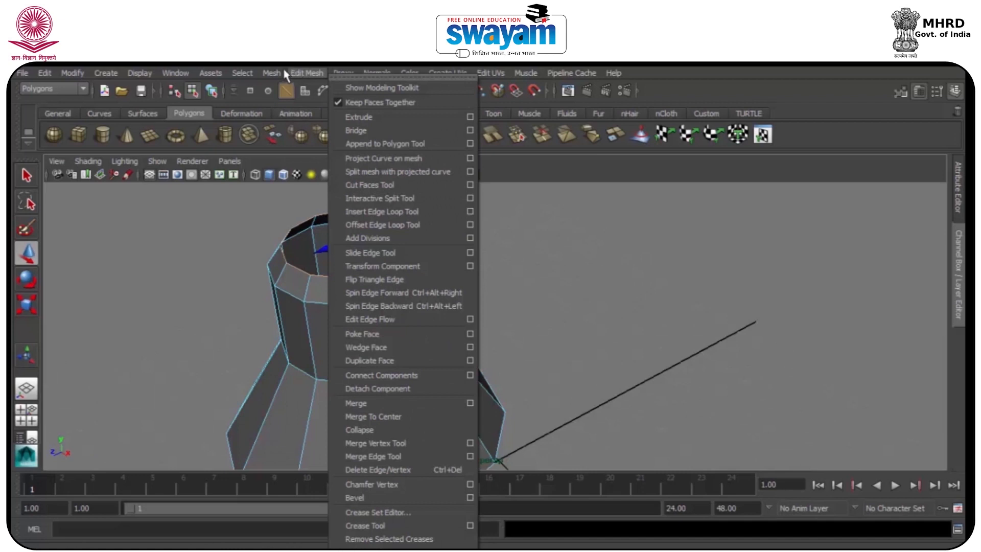
pyautogui.moveTo(279, 75)
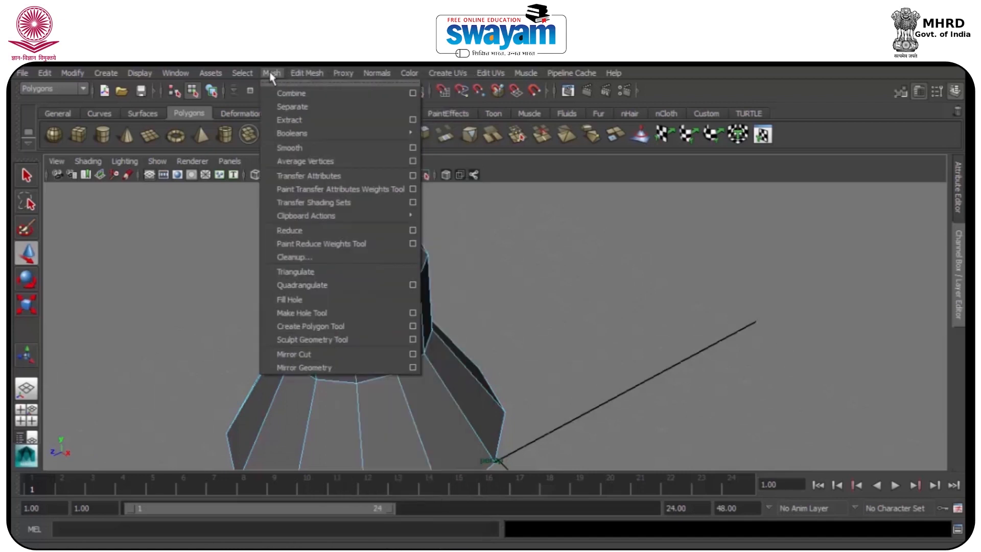
pyautogui.click(304, 299)
# Step: Delete the outer ring of faces on the cone's base
pyautogui.keyDown('alt'); pyautogui.moveTo(477, 271); pyautogui.dragTo(417, 182); pyautogui.keyUp('alt')
pyautogui.moveTo(415, 311); pyautogui.dragTo(408, 314, button='right')
pyautogui.click(384, 321)
pyautogui.keyDown('shift'); pyautogui.click(415, 331); pyautogui.keyUp('shift')
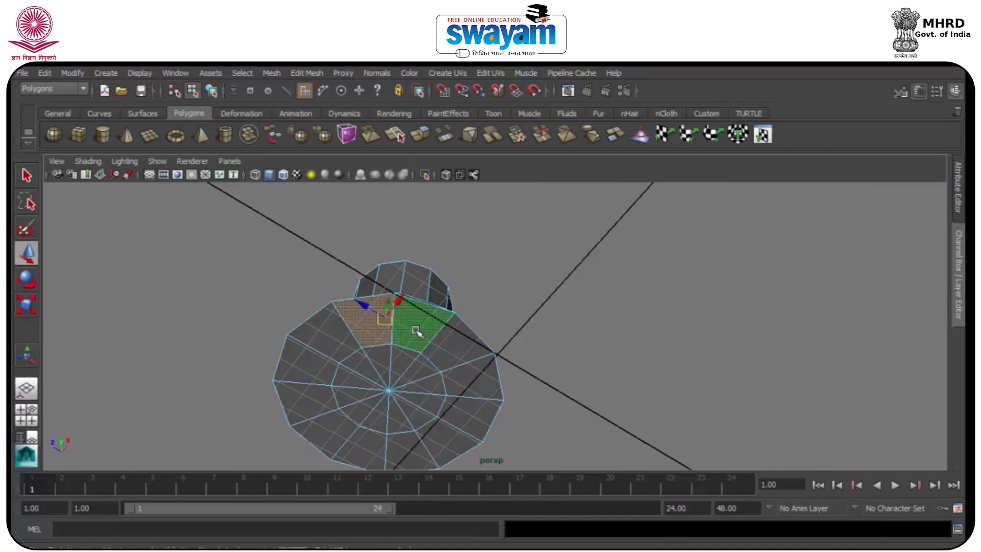
pyautogui.keyDown('shift'); pyautogui.doubleClick(448, 341); pyautogui.keyUp('shift')
pyautogui.press('Delete')
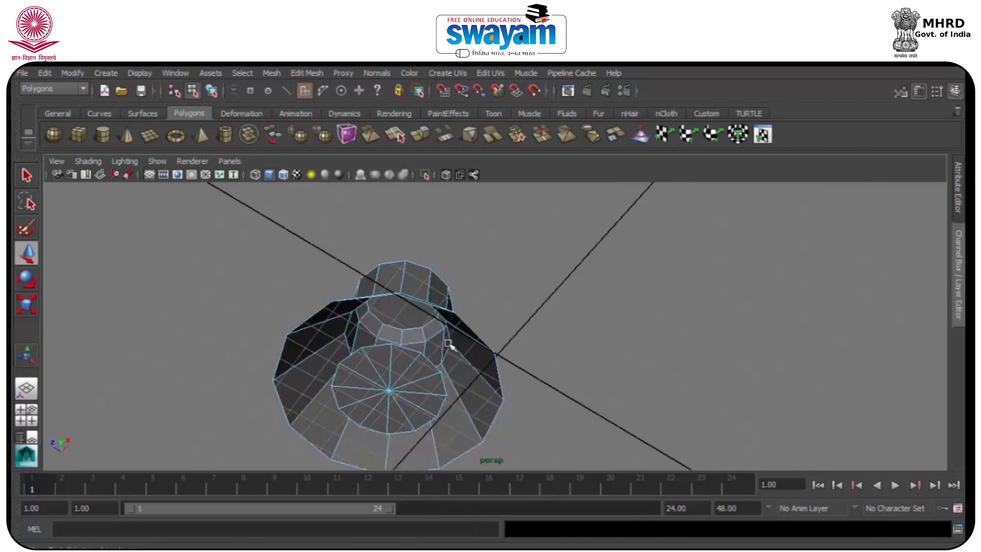
# Step: Delete the remaining inner disc of triangular faces on the cone's base
pyautogui.keyDown('alt'); pyautogui.moveTo(425, 375); pyautogui.dragTo(489, 253); pyautogui.keyUp('alt')
pyautogui.click(461, 272)
pyautogui.scroll(3, 477, 272)
pyautogui.keyDown('shift'); pyautogui.click(490, 253); pyautogui.keyUp('shift')
pyautogui.keyDown('shift'); pyautogui.click(499, 271); pyautogui.keyUp('shift')
pyautogui.keyDown('shift'); pyautogui.click(493, 290); pyautogui.keyUp('shift')
pyautogui.keyDown('shift'); pyautogui.click(468, 308); pyautogui.keyUp('shift')
pyautogui.keyDown('shift'); pyautogui.click(442, 312); pyautogui.keyUp('shift')
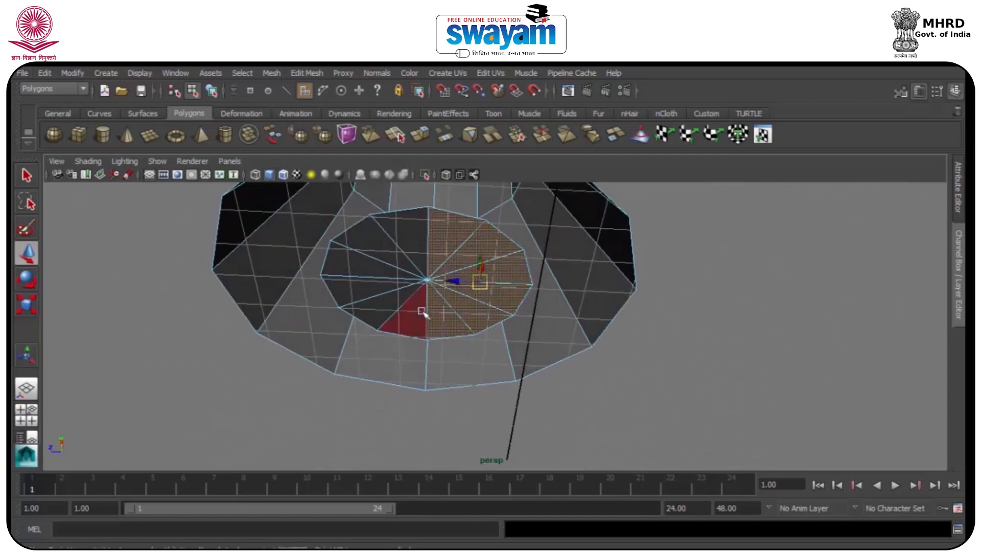
pyautogui.keyDown('shift'); pyautogui.click(416, 313); pyautogui.keyUp('shift')
pyautogui.keyDown('shift'); pyautogui.click(382, 306); pyautogui.keyUp('shift')
pyautogui.keyDown('shift'); pyautogui.click(356, 289); pyautogui.keyUp('shift')
pyautogui.keyDown('shift'); pyautogui.click(362, 255); pyautogui.keyUp('shift')
pyautogui.keyDown('shift'); pyautogui.click(404, 231); pyautogui.keyUp('shift')
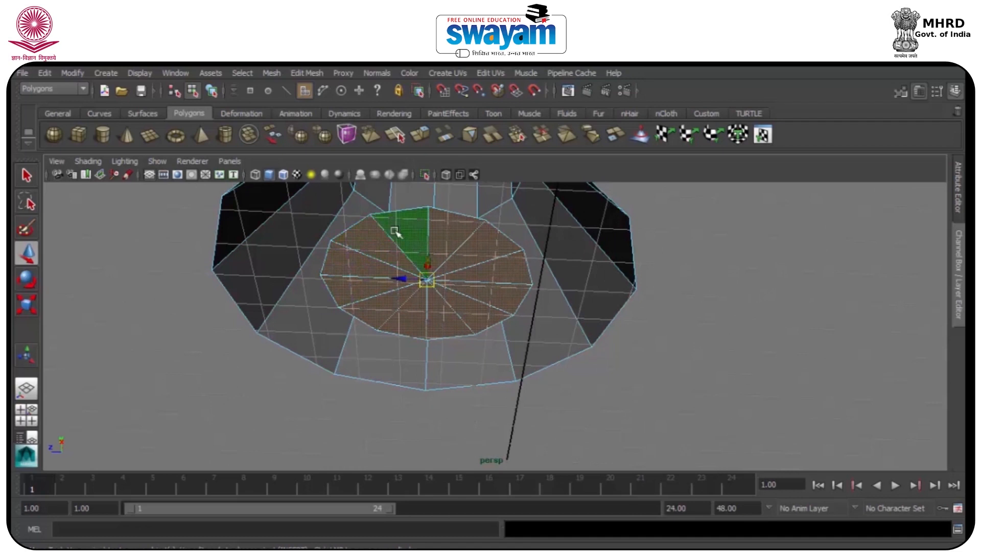
pyautogui.press('Delete')
# Step: Return to object mode with the mesh selected and hide the viewport grid
pyautogui.moveTo(477, 221); pyautogui.dragTo(524, 208, button='right')
pyautogui.click(656, 221)
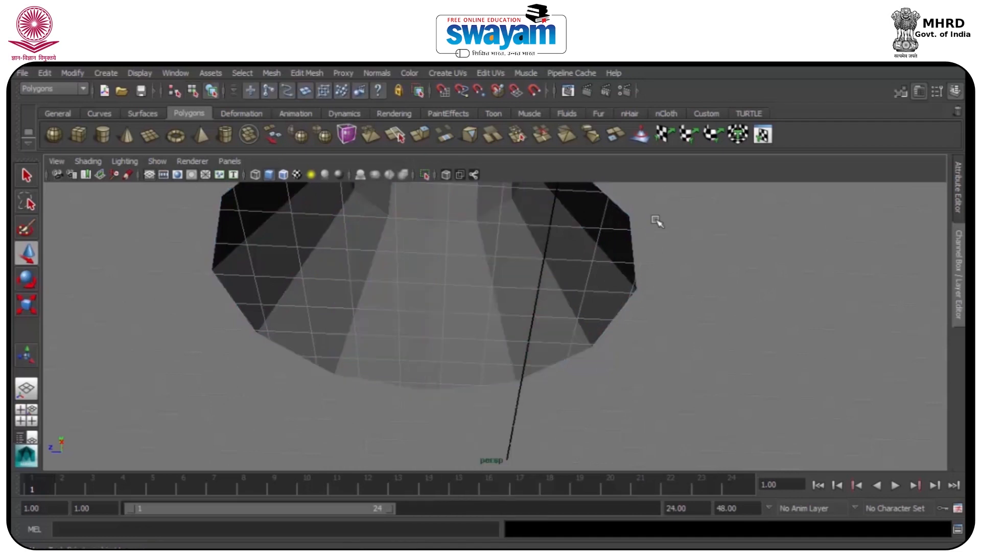
pyautogui.scroll(-4, 634, 230)
pyautogui.keyDown('alt'); pyautogui.moveTo(634, 230); pyautogui.dragTo(546, 287); pyautogui.keyUp('alt')
pyautogui.click(493, 267)
pyautogui.keyDown('alt'); pyautogui.moveTo(529, 245); pyautogui.dragTo(527, 317, button='middle'); pyautogui.keyUp('alt')
pyautogui.keyDown('alt'); pyautogui.moveTo(471, 287); pyautogui.dragTo(476, 196, button='middle'); pyautogui.keyUp('alt')
pyautogui.keyDown('alt'); pyautogui.moveTo(521, 246); pyautogui.dragTo(582, 296); pyautogui.keyUp('alt')
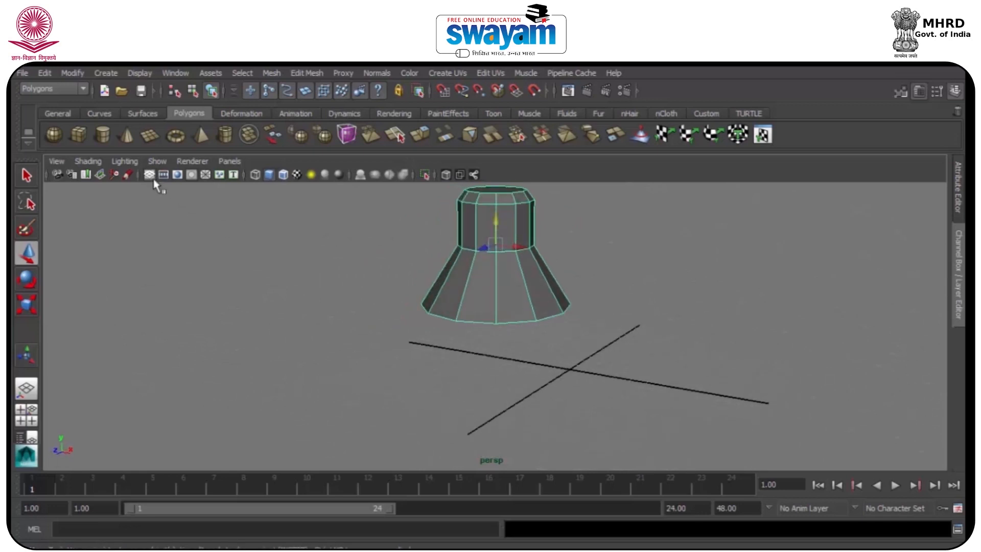
pyautogui.click(153, 179)
# Step: Extrude the open edge loop at the bell's bottom rim and scale it inward to form a narrow lip
pyautogui.scroll(2, 455, 267)
pyautogui.keyDown('alt'); pyautogui.moveTo(455, 267); pyautogui.dragTo(509, 223); pyautogui.keyUp('alt')
pyautogui.scroll(3, 509, 223)
pyautogui.scroll(2, 509, 223)
pyautogui.moveTo(509, 224); pyautogui.dragTo(511, 191, button='right')
pyautogui.doubleClick(415, 351)
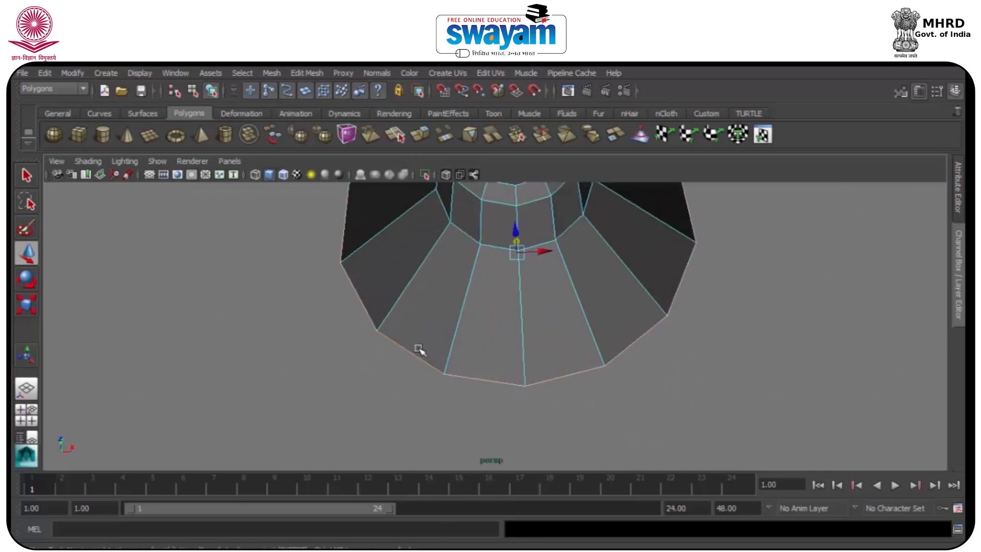
pyautogui.keyDown('alt'); pyautogui.moveTo(512, 307); pyautogui.dragTo(445, 390); pyautogui.keyUp('alt')
pyautogui.click(296, 74)
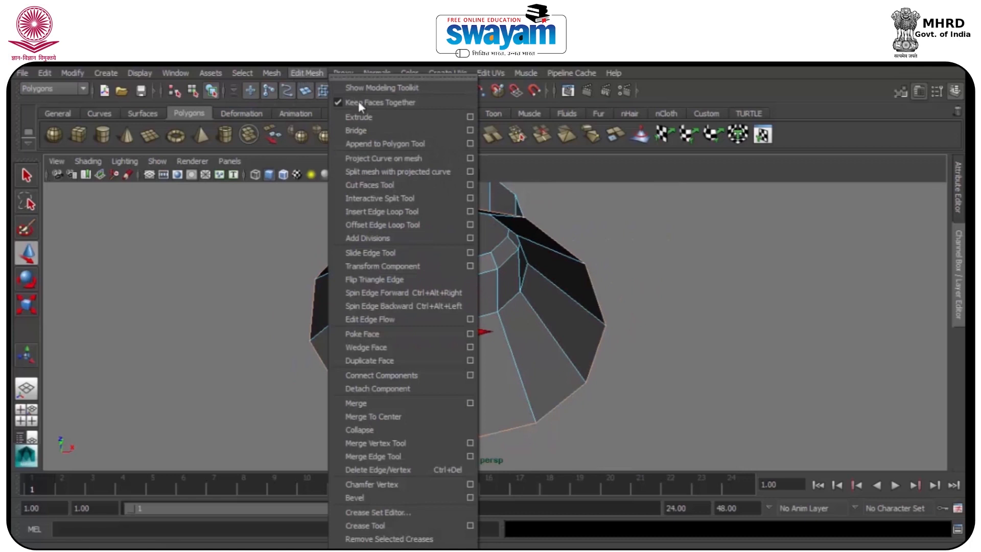
pyautogui.click(364, 118)
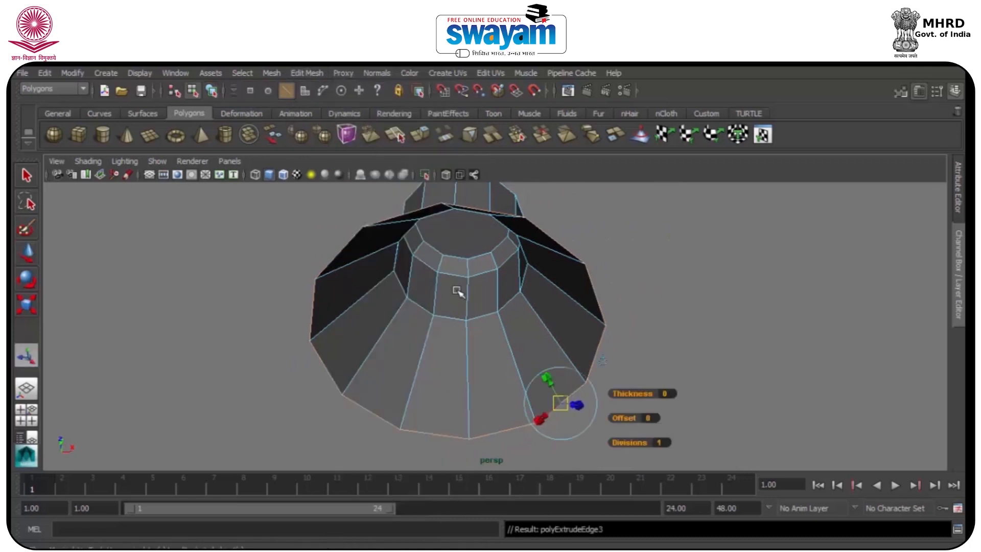
pyautogui.press('e')
pyautogui.press('r')
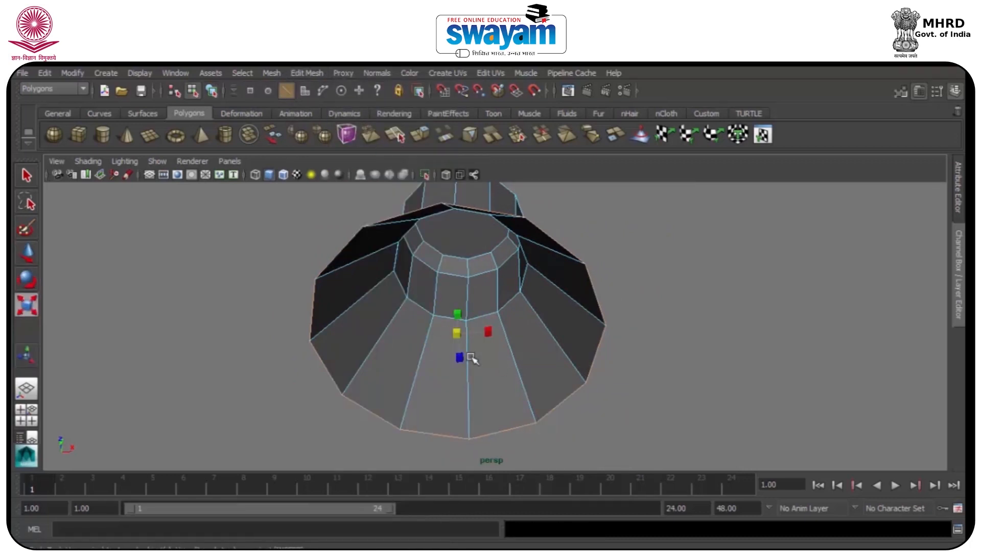
pyautogui.moveTo(470, 356); pyautogui.dragTo(437, 390)
# Step: Extrude the lip's inner edge loop again and move it upward to start an inner wall
pyautogui.click(308, 73)
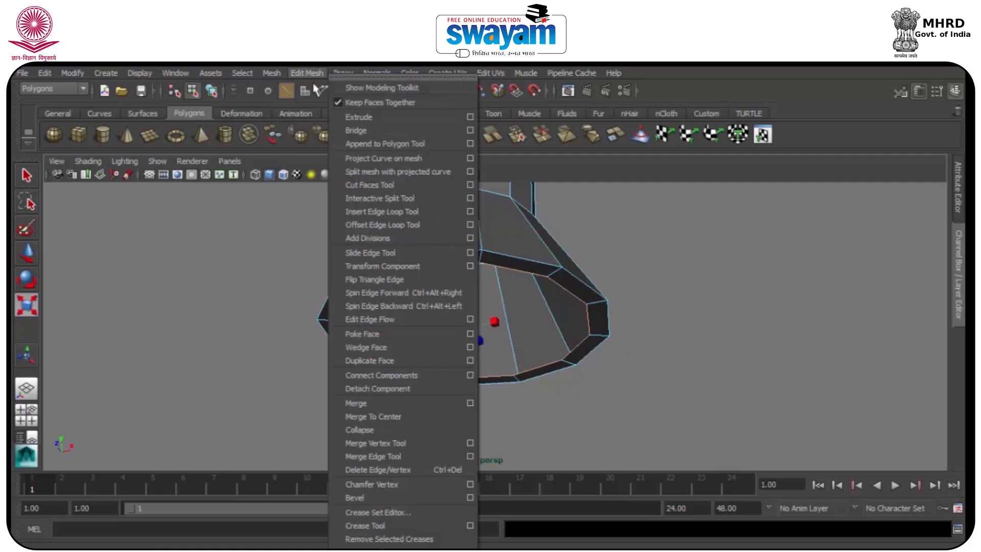
pyautogui.click(369, 117)
pyautogui.moveTo(469, 312); pyautogui.dragTo(468, 225)
pyautogui.keyDown('alt'); pyautogui.moveTo(479, 258); pyautogui.dragTo(482, 282); pyautogui.keyUp('alt')
# Step: In a shaded front view, scale the extruded edge loop inward so it sits inside the bell's outer surface
pyautogui.press('space')
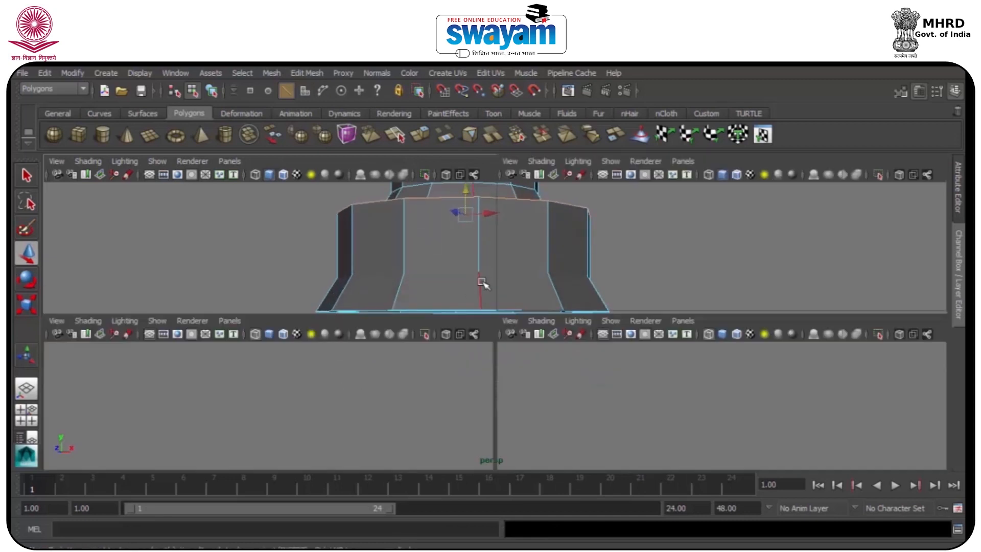
pyautogui.press('space')
pyautogui.press('f')
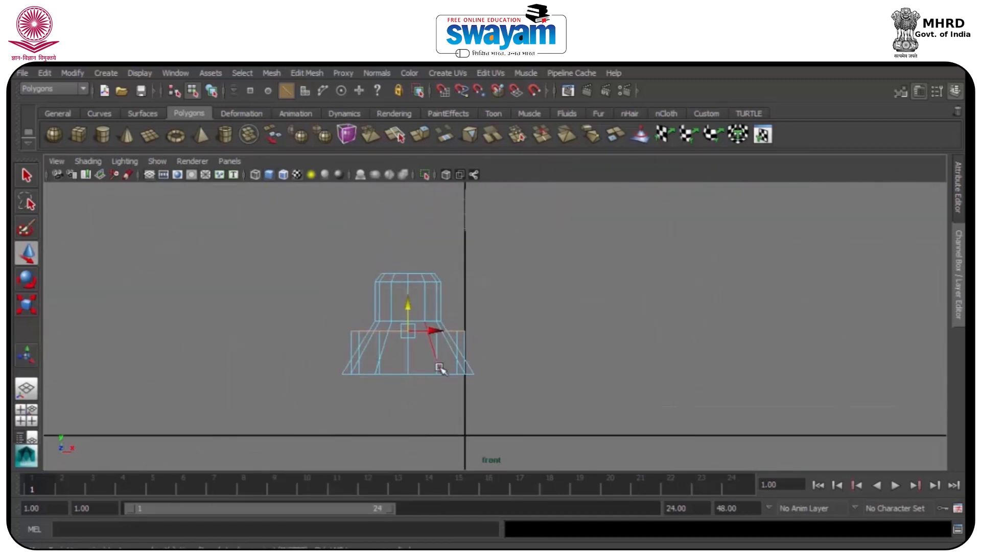
pyautogui.press('6')
pyautogui.scroll(5, 434, 363)
pyautogui.press('5')
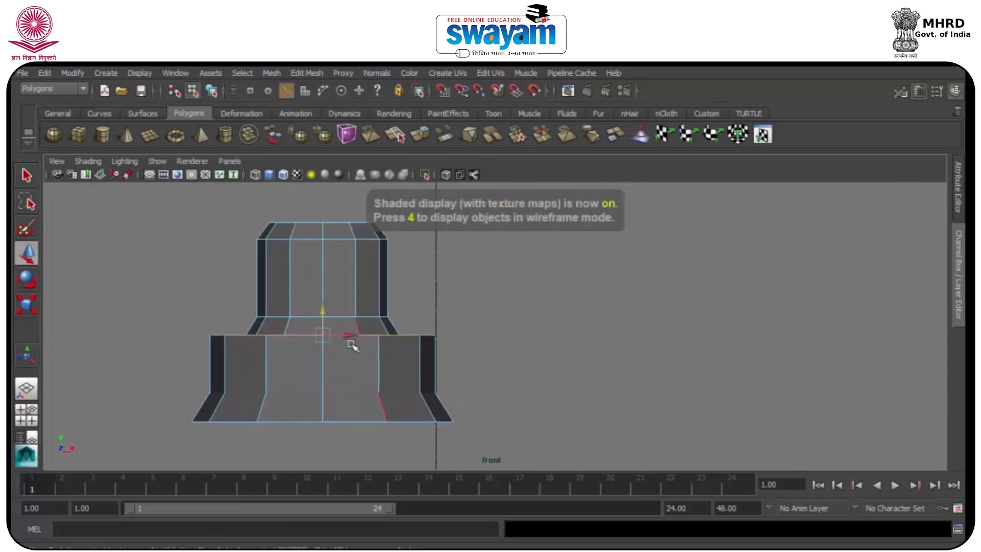
pyautogui.press('e')
pyautogui.press('r')
pyautogui.moveTo(327, 339); pyautogui.dragTo(268, 397)
# Step: Raise the inner edge loop to the base of the neck, fit it within the shell and return to object mode in perspective
pyautogui.press('w')
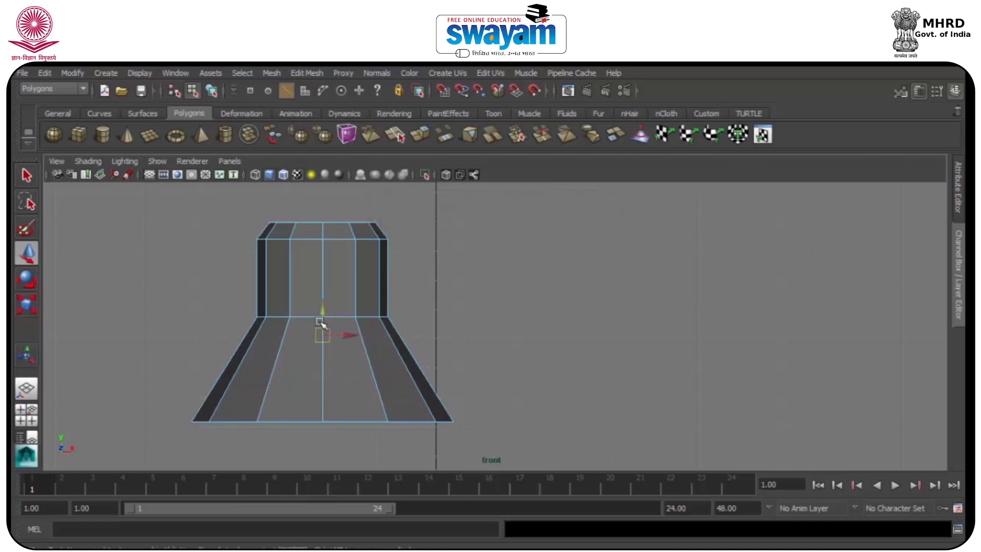
pyautogui.moveTo(324, 308); pyautogui.dragTo(326, 296)
pyautogui.press('r')
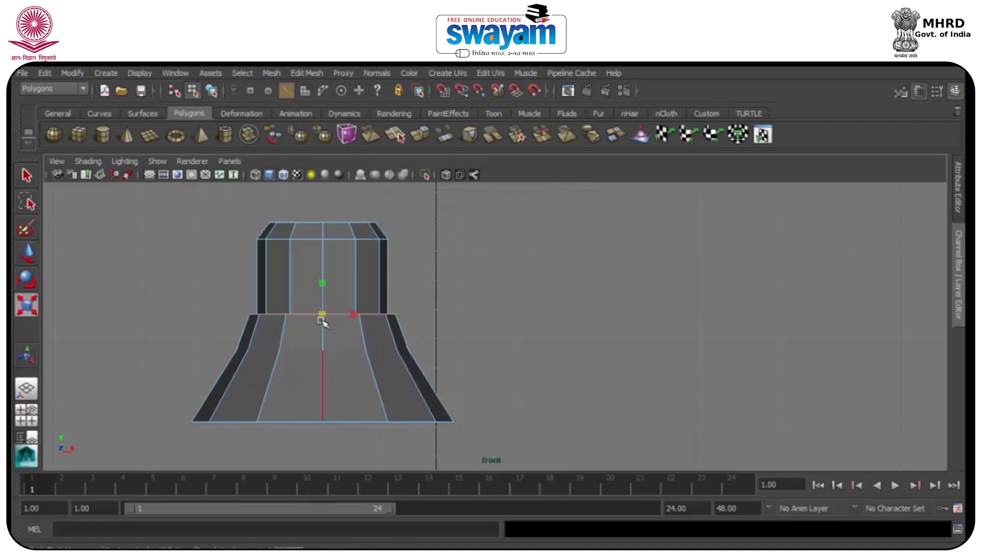
pyautogui.moveTo(321, 322); pyautogui.dragTo(368, 250, button='right')
pyautogui.press('w')
pyautogui.click(361, 332)
pyautogui.press('space')
pyautogui.press('space')
pyautogui.keyDown('alt'); pyautogui.moveTo(543, 284); pyautogui.dragTo(462, 309); pyautogui.keyUp('alt')
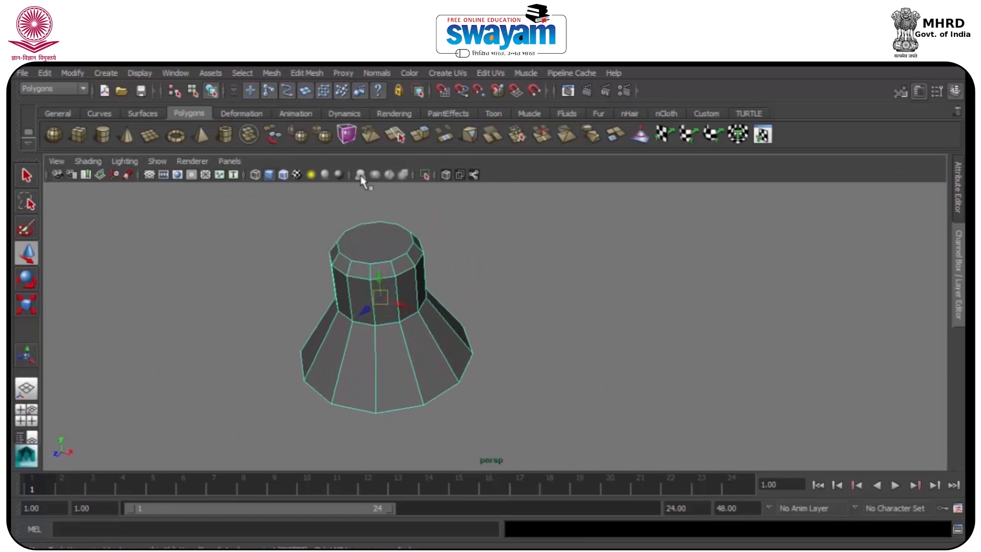
pyautogui.keyDown('alt'); pyautogui.moveTo(442, 244); pyautogui.dragTo(454, 269); pyautogui.keyUp('alt')
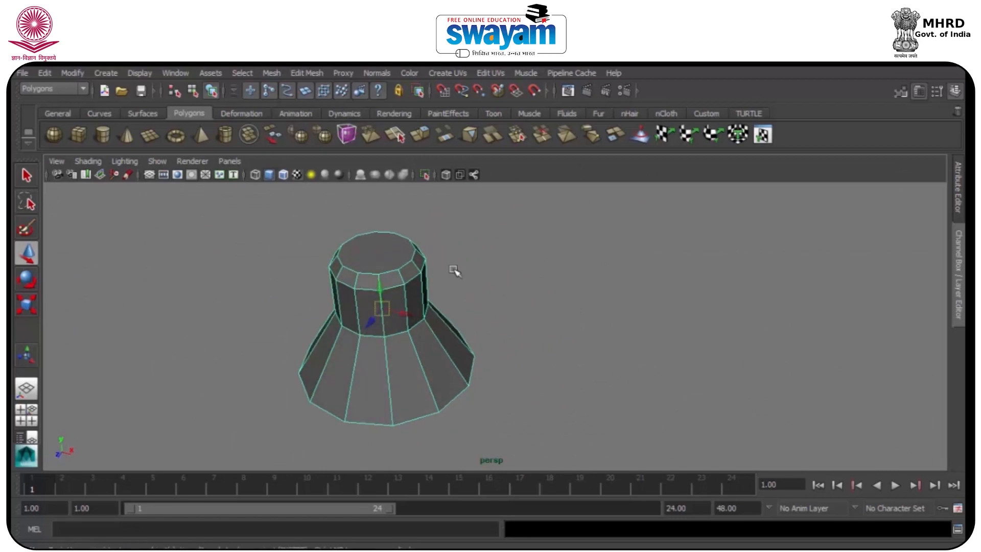
pyautogui.press('6')
pyautogui.moveTo(406, 309); pyautogui.dragTo(382, 537, button='right')
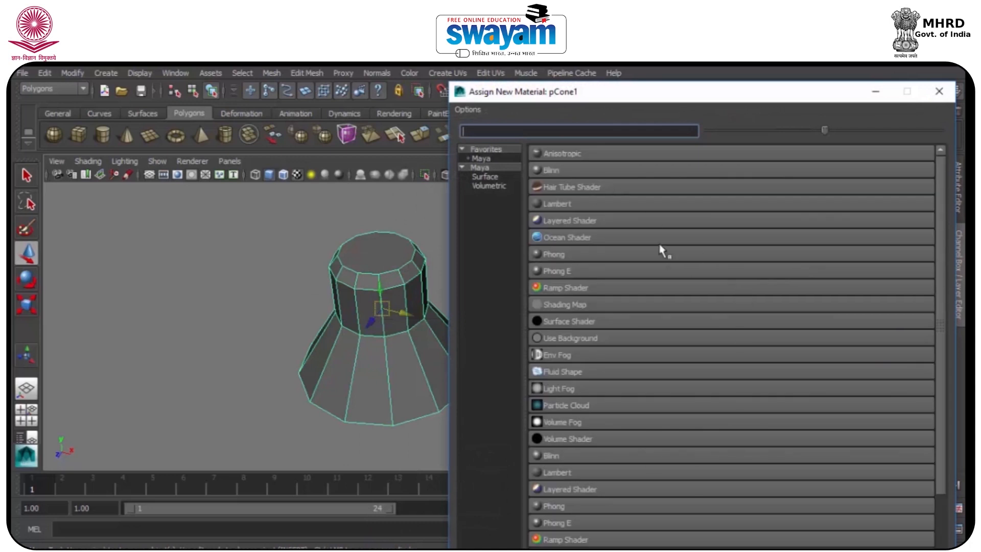
pyautogui.moveTo(957, 251); pyautogui.dragTo(725, 254)
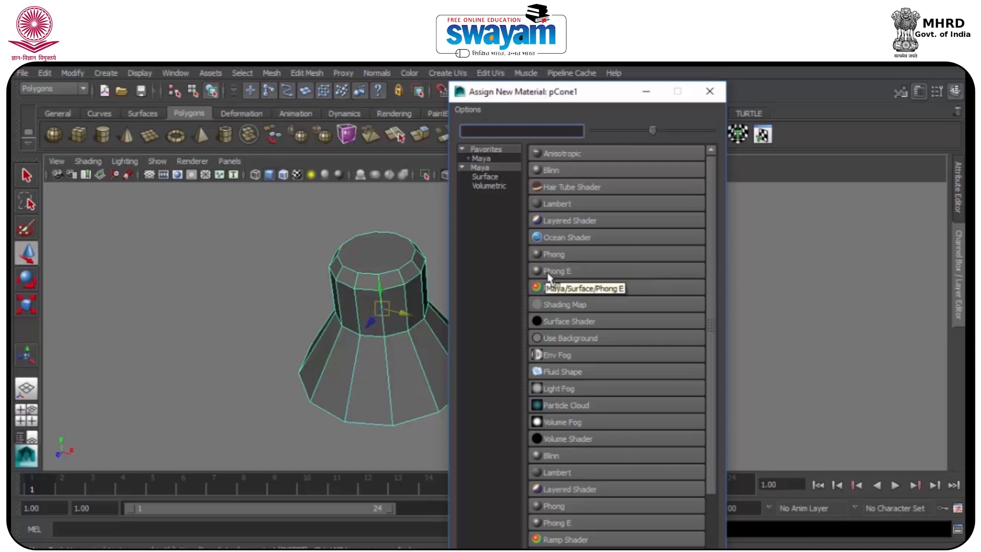
pyautogui.click(709, 91)
# Step: Show the viewport grid again and select the bell mesh
pyautogui.keyDown('alt'); pyautogui.moveTo(429, 311); pyautogui.dragTo(447, 263); pyautogui.keyUp('alt')
pyautogui.click(479, 310)
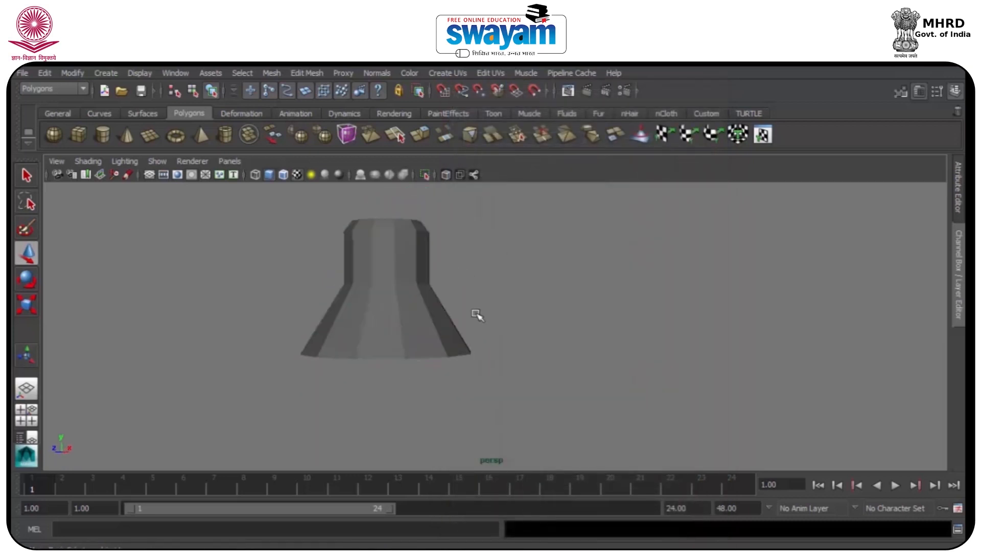
pyautogui.click(152, 175)
pyautogui.scroll(-4, 401, 272)
pyautogui.click(417, 290)
pyautogui.keyDown('alt'); pyautogui.moveTo(425, 302); pyautogui.dragTo(498, 353); pyautogui.keyUp('alt')
# Step: Create a long, thin polygon cube on the grid beside the bell, starting near the origin
pyautogui.click(79, 136)
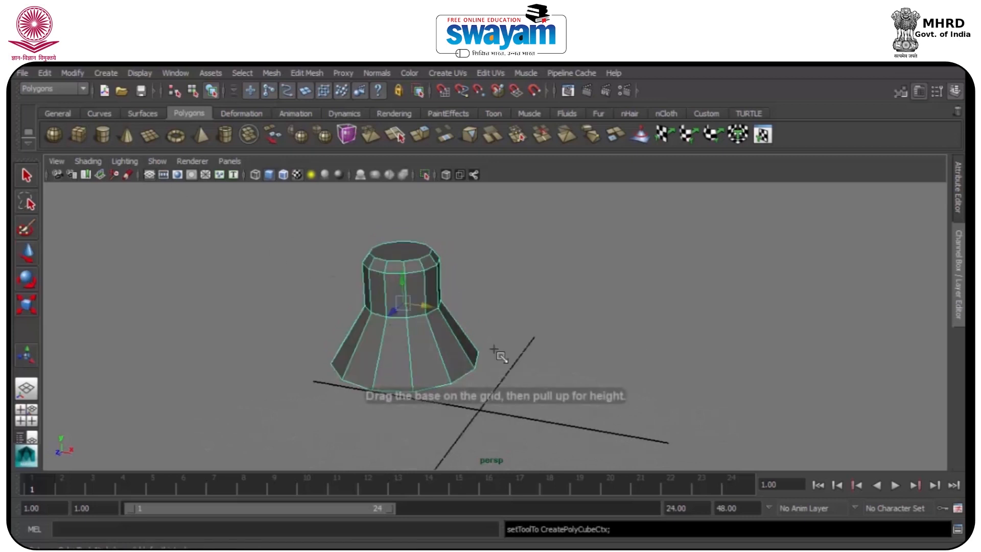
pyautogui.keyDown('alt'); pyautogui.moveTo(498, 354); pyautogui.dragTo(455, 322, button='middle'); pyautogui.keyUp('alt')
pyautogui.moveTo(455, 321); pyautogui.dragTo(725, 358)
pyautogui.keyDown('alt'); pyautogui.moveTo(619, 361); pyautogui.dragTo(628, 364); pyautogui.keyUp('alt')
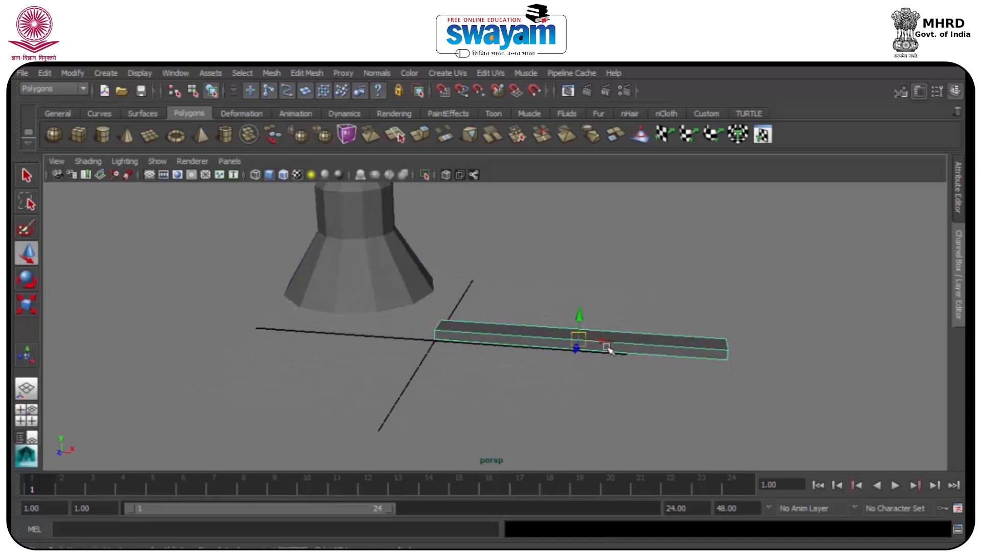
pyautogui.click(578, 286)
# Step: Select the long bar in the front view and move it up toward the height of the bell's neck
pyautogui.press('space')
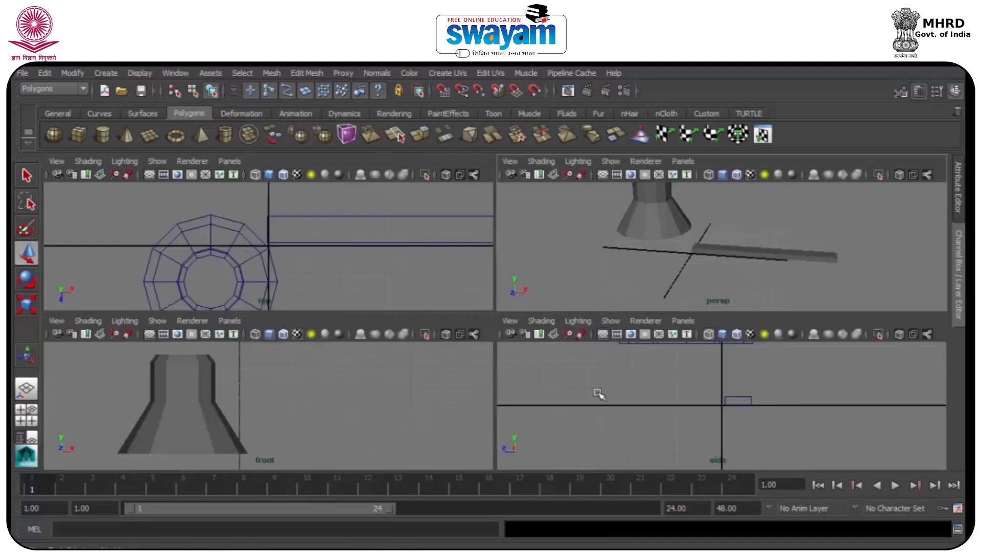
pyautogui.press('space')
pyautogui.scroll(-2, 569, 375)
pyautogui.press('space')
pyautogui.press('space')
pyautogui.scroll(-5, 453, 373)
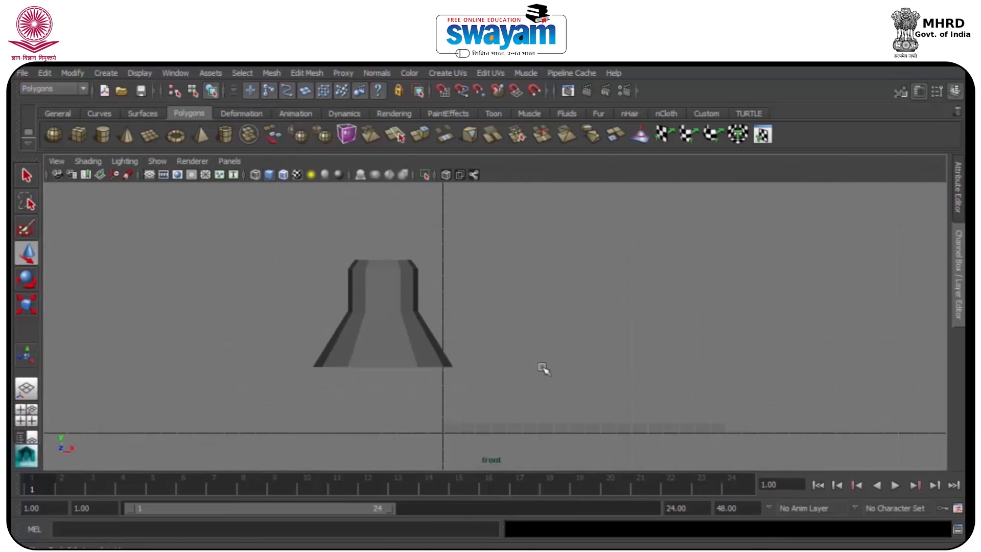
pyautogui.click(556, 404)
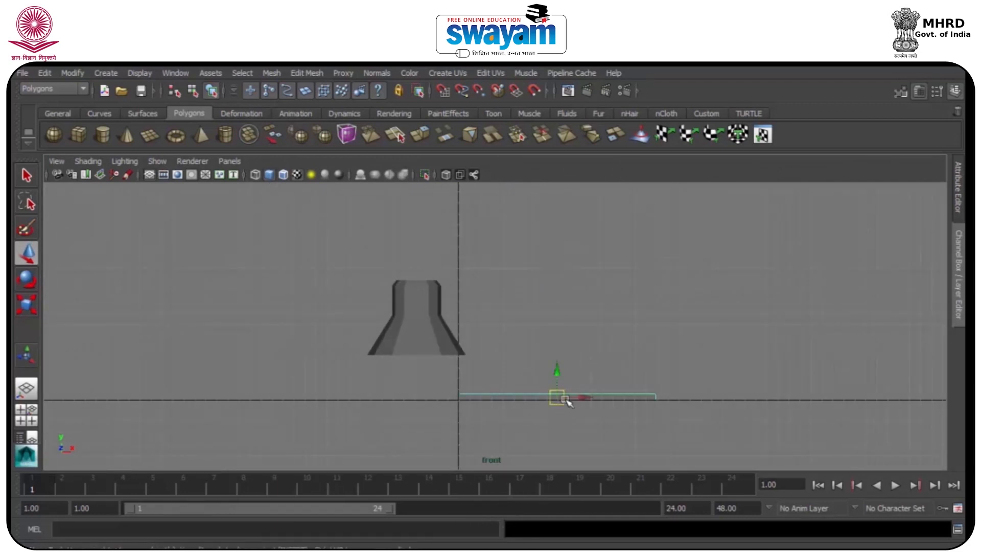
pyautogui.press('6')
pyautogui.moveTo(565, 399)
pyautogui.mouseDown()
pyautogui.moveTo(545, 303)
pyautogui.moveTo(538, 307)
pyautogui.moveTo(566, 330)
pyautogui.mouseUp()
# Step: Scale the bar slightly taller and adjust its horizontal position beside the bell's neck
pyautogui.scroll(2, 578, 328)
pyautogui.press('r')
pyautogui.moveTo(547, 272); pyautogui.dragTo(549, 243)
pyautogui.press('w')
pyautogui.moveTo(544, 302)
pyautogui.mouseDown()
pyautogui.moveTo(565, 301)
pyautogui.moveTo(556, 302)
pyautogui.mouseUp()
pyautogui.press('space')
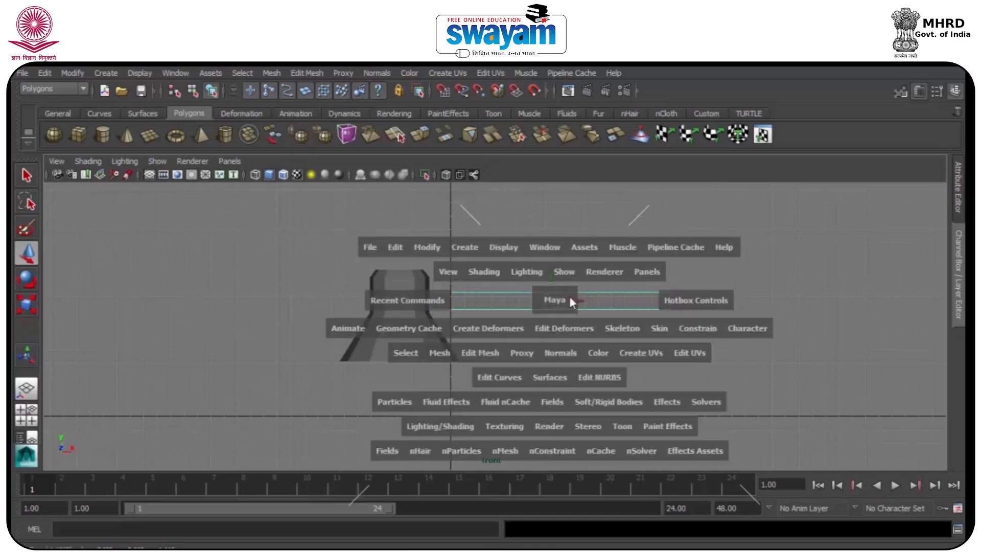
pyautogui.press('space')
# Step: Duplicate the bar, move the copy outward so it overlaps the first bar's far end, and duplicate it once more
pyautogui.keyDown('alt'); pyautogui.moveTo(648, 267); pyautogui.dragTo(477, 317); pyautogui.keyUp('alt')
pyautogui.press('r')
pyautogui.press('w')
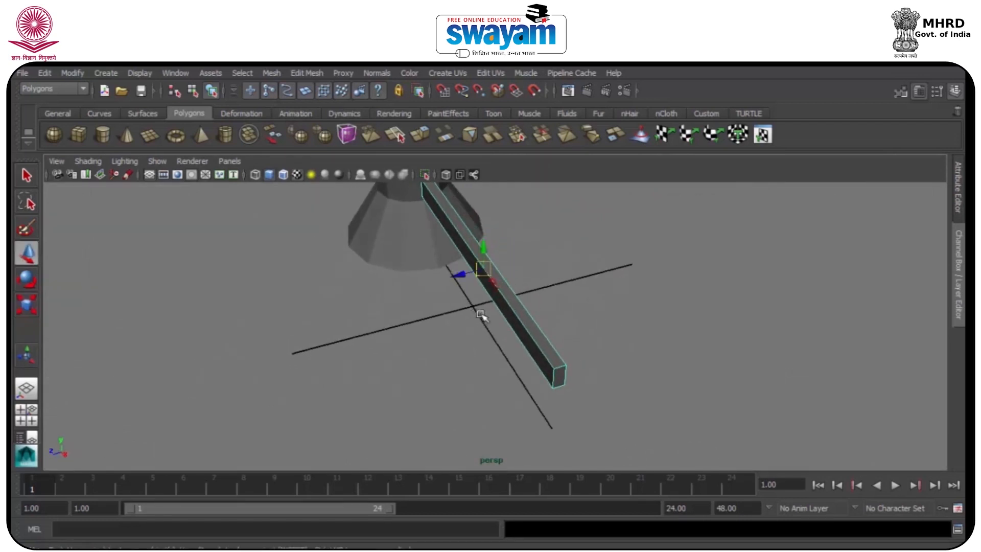
pyautogui.hotkey('ctrl', 'd')
pyautogui.moveTo(465, 284); pyautogui.dragTo(891, 384)
pyautogui.hotkey('ctrl', 'd')
pyautogui.keyDown('alt'); pyautogui.moveTo(743, 356); pyautogui.dragTo(671, 219); pyautogui.keyUp('alt')
# Step: In the top view, position the two duplicate bars on either side of the first bar's end with even gaps
pyautogui.press('space')
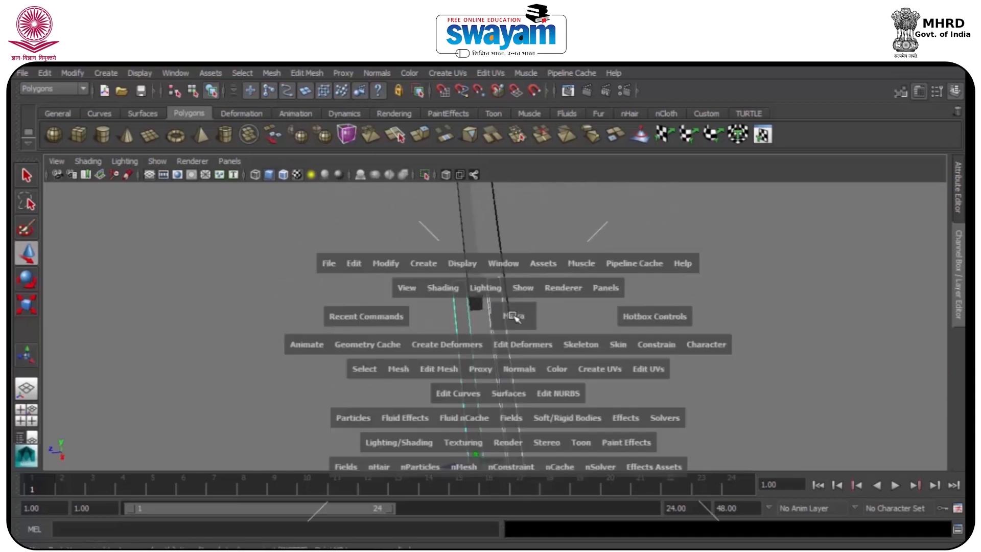
pyautogui.press('space')
pyautogui.scroll(-4, 556, 308)
pyautogui.keyDown('alt'); pyautogui.moveTo(703, 329); pyautogui.dragTo(449, 298, button='middle'); pyautogui.keyUp('alt')
pyautogui.scroll(5, 685, 317)
pyautogui.click(740, 323)
pyautogui.keyDown('alt'); pyautogui.moveTo(798, 323); pyautogui.dragTo(491, 313, button='middle'); pyautogui.keyUp('alt')
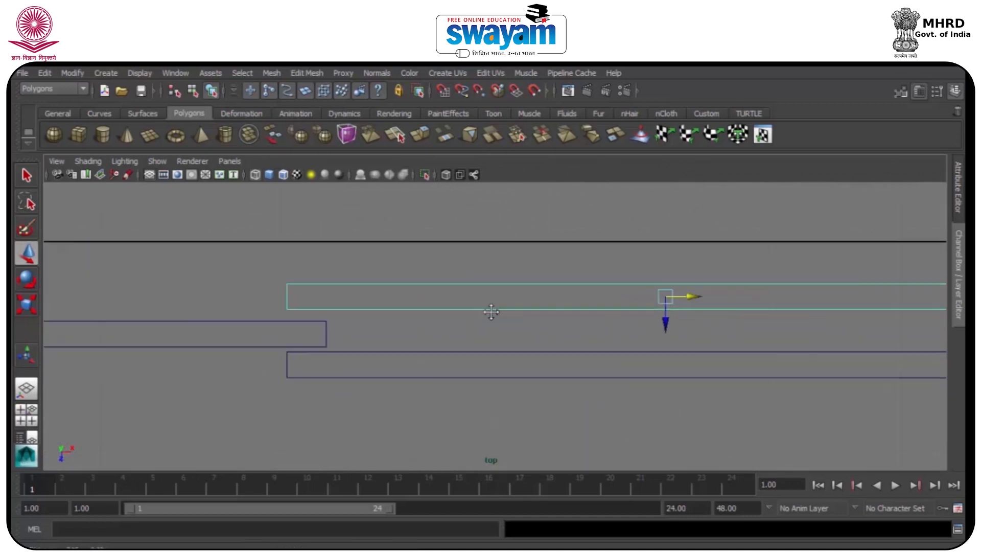
pyautogui.moveTo(653, 328); pyautogui.dragTo(653, 338)
pyautogui.moveTo(593, 398); pyautogui.dragTo(593, 396)
pyautogui.moveTo(652, 392); pyautogui.dragTo(652, 388)
pyautogui.click(552, 275)
pyautogui.moveTo(583, 369); pyautogui.dragTo(592, 398)
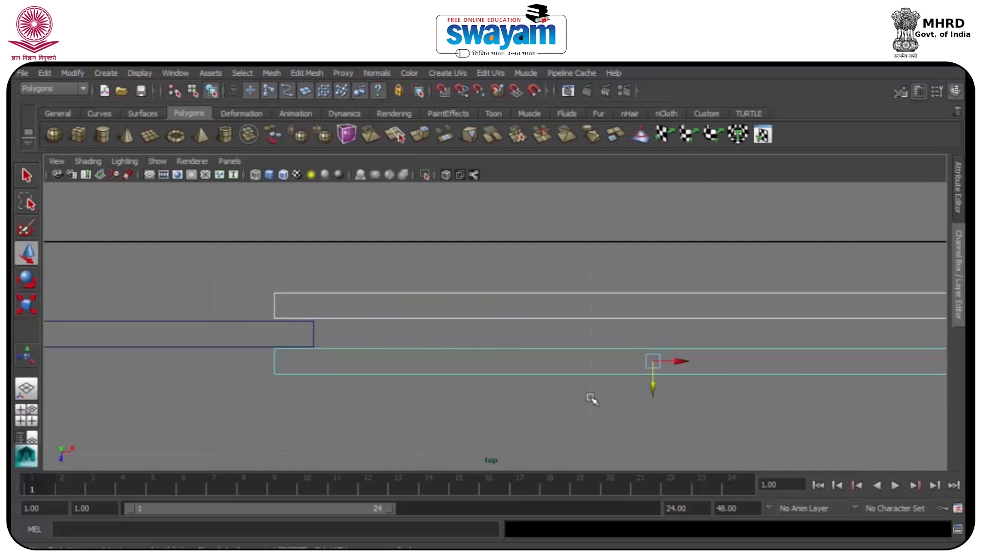
# Step: Combine the two parallel outer bars into a single mesh
pyautogui.click(270, 73)
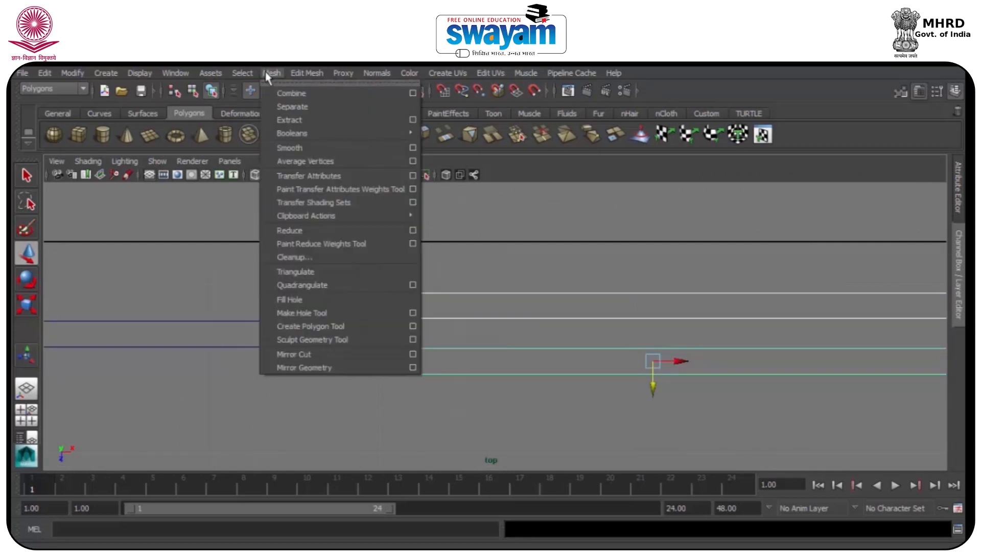
pyautogui.click(323, 93)
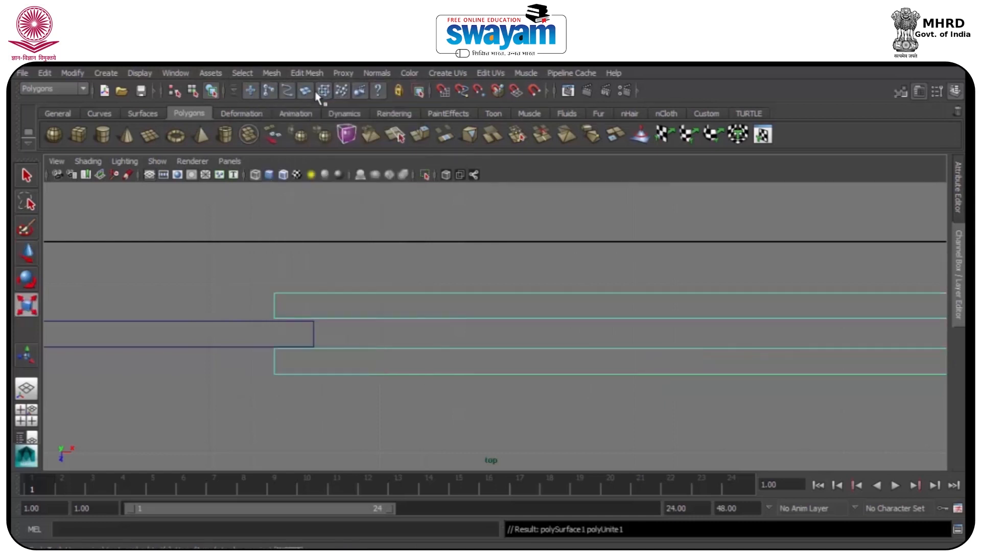
pyautogui.click(437, 245)
pyautogui.click(466, 364)
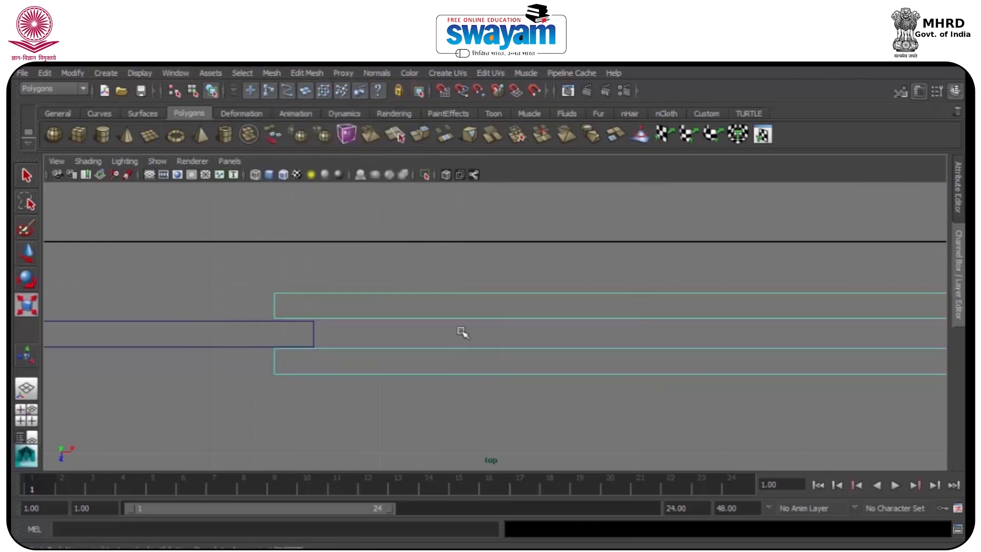
# Step: Select the bell and all the bars in the perspective view and center their pivots
pyautogui.press('space')
pyautogui.press('space')
pyautogui.press('space')
pyautogui.press('space')
pyautogui.moveTo(649, 274)
pyautogui.keyDown('alt'); pyautogui.mouseDown()
pyautogui.moveTo(603, 261)
pyautogui.moveTo(644, 266)
pyautogui.mouseUp(); pyautogui.keyUp('alt')
pyautogui.press('w')
pyautogui.click(638, 263)
pyautogui.keyDown('alt'); pyautogui.moveTo(638, 263); pyautogui.dragTo(536, 347, button='middle'); pyautogui.keyUp('alt')
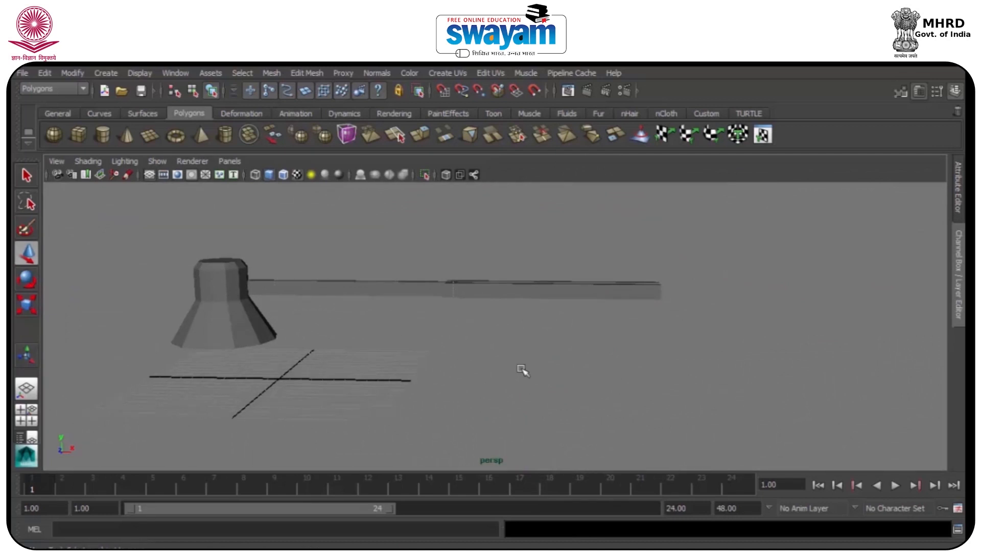
pyautogui.moveTo(521, 369); pyautogui.dragTo(614, 389)
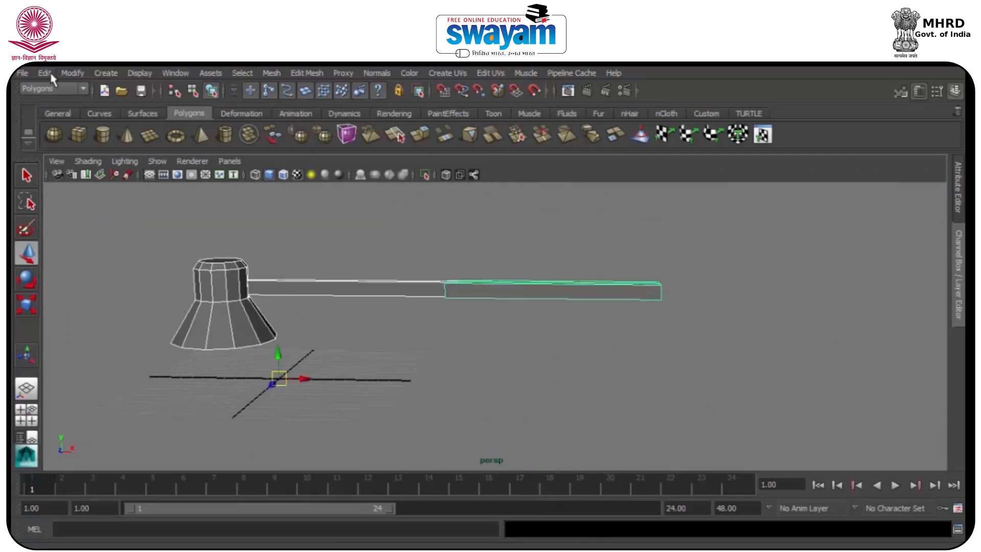
pyautogui.click(74, 74)
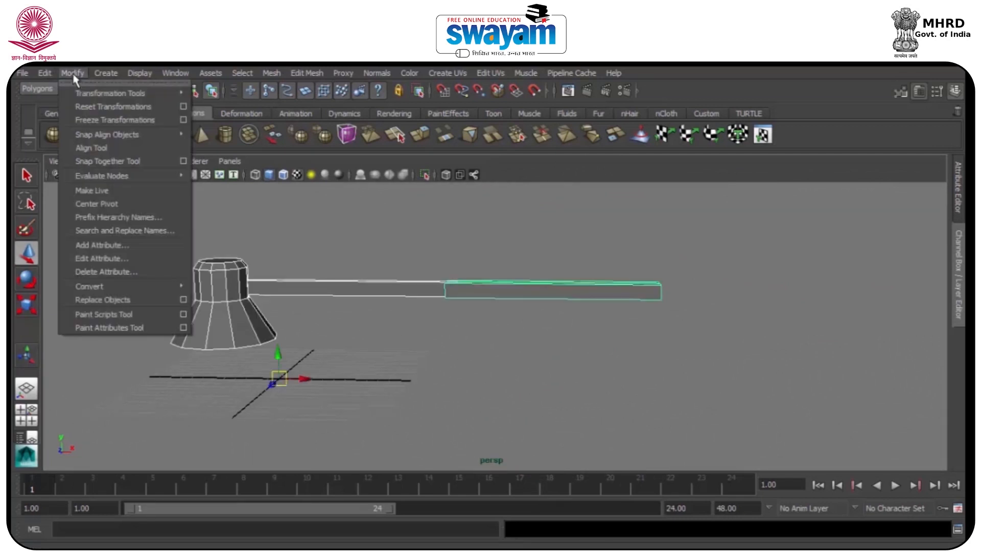
pyautogui.click(105, 203)
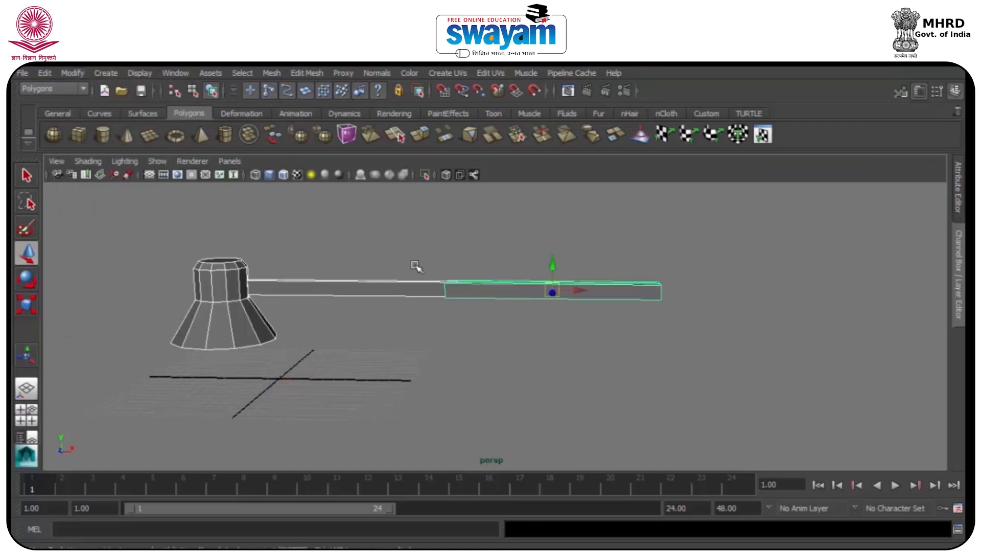
pyautogui.click(376, 286)
pyautogui.click(239, 302)
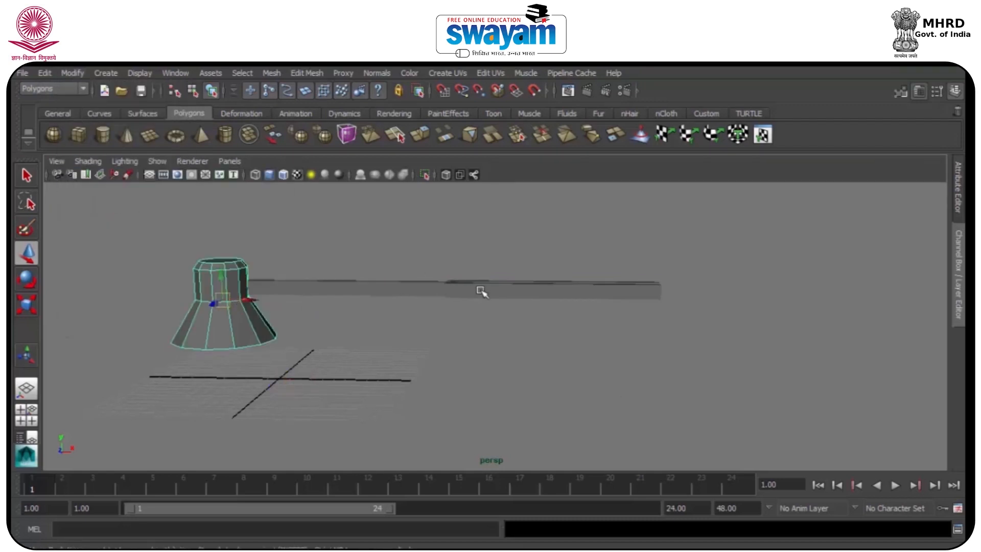
# Step: Create a polygon sphere on the grid below the bell
pyautogui.click(414, 350)
pyautogui.click(56, 135)
pyautogui.moveTo(308, 367); pyautogui.dragTo(357, 361)
# Step: In the front view, move the sphere up into the bell's opening and scale it down to fit
pyautogui.press('space')
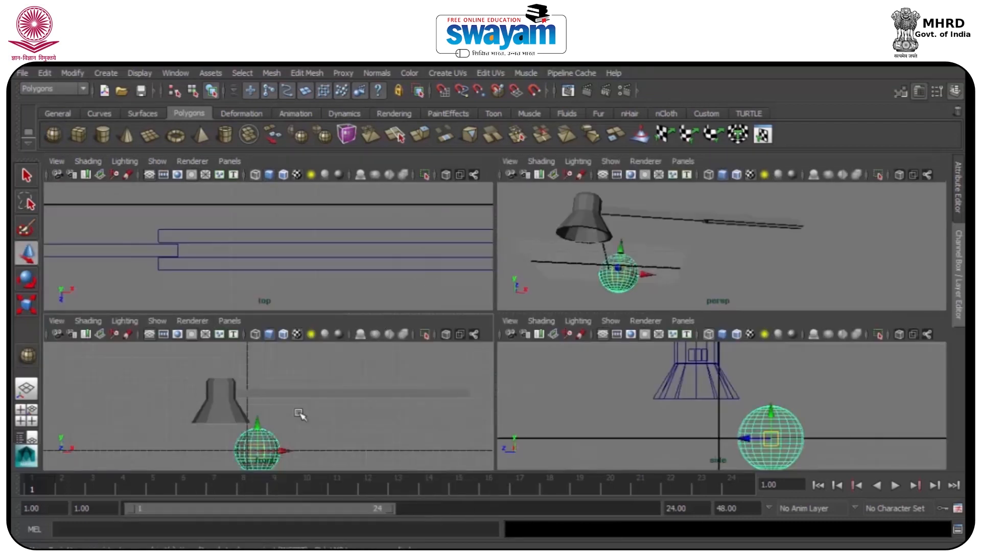
pyautogui.press('space')
pyautogui.moveTo(467, 417); pyautogui.dragTo(389, 365)
pyautogui.press('r')
pyautogui.press('space')
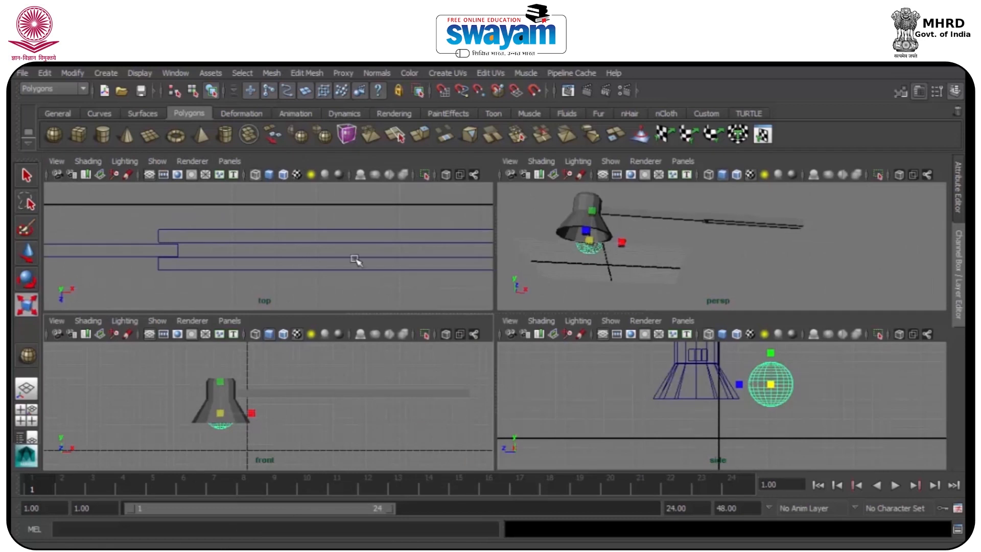
# Step: In the top view, move the bulb sphere along Z so it sits centred inside the bell's circular outline
pyautogui.press('space')
pyautogui.scroll(-6, 338, 261)
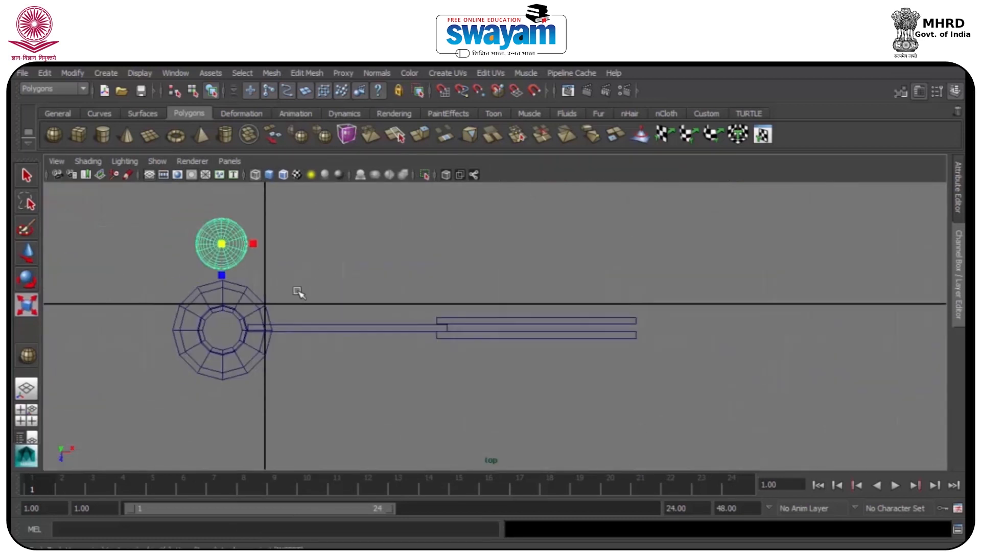
pyautogui.keyDown('alt'); pyautogui.moveTo(295, 289); pyautogui.dragTo(348, 277); pyautogui.keyUp('alt')
pyautogui.press('w')
pyautogui.moveTo(277, 234); pyautogui.dragTo(277, 319)
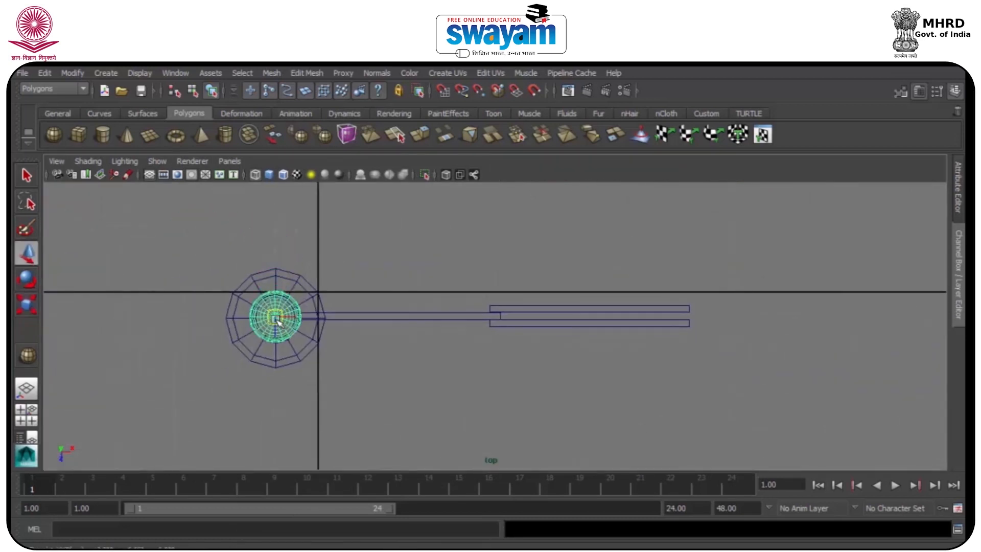
pyautogui.press('space')
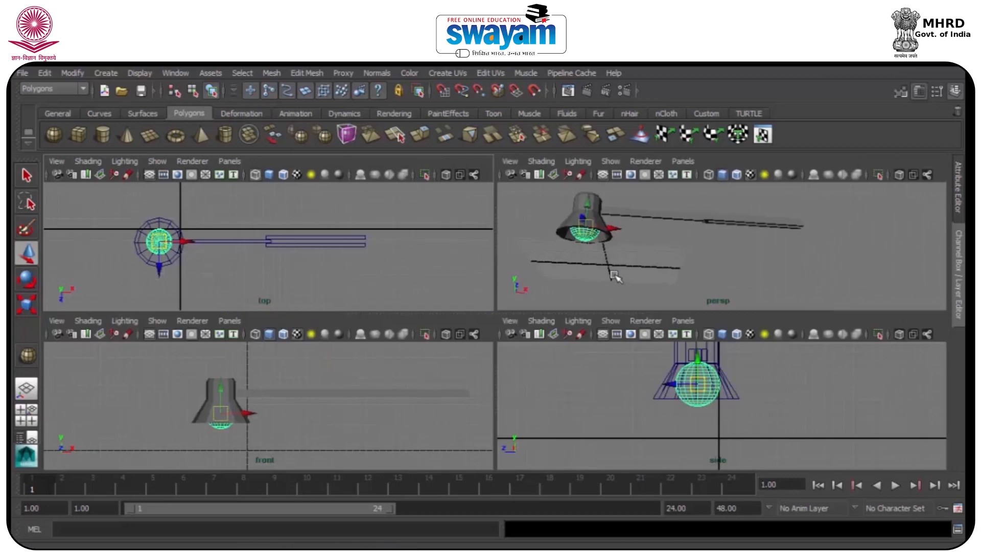
# Step: Adjust the display size of the scale manipulator on the bulb sphere in the perspective view
pyautogui.press('space')
pyautogui.keyDown('alt'); pyautogui.moveTo(580, 274); pyautogui.dragTo(355, 329); pyautogui.keyUp('alt')
pyautogui.scroll(4, 305, 295)
pyautogui.keyDown('alt'); pyautogui.moveTo(304, 295); pyautogui.dragTo(689, 343, button='middle'); pyautogui.keyUp('alt')
pyautogui.press('r')
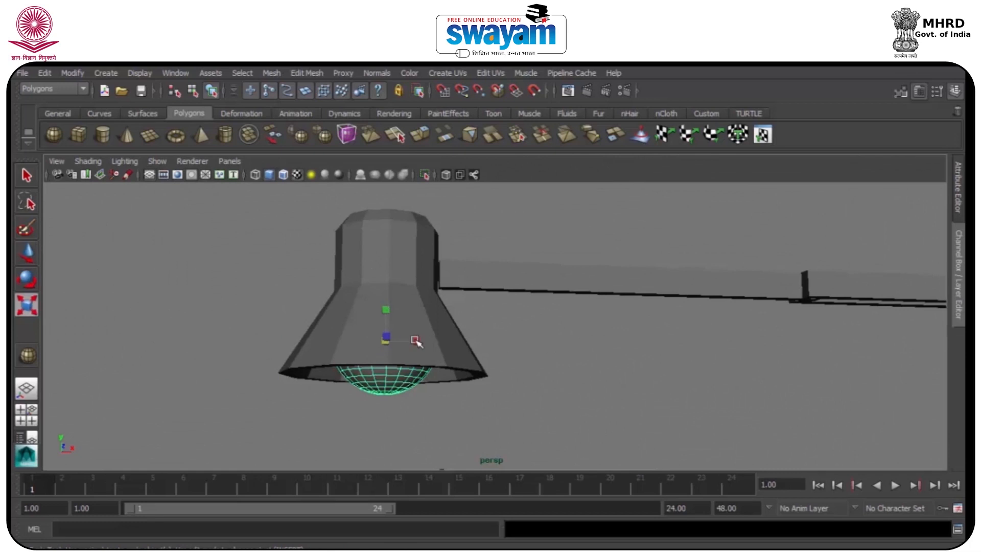
pyautogui.keyDown('alt'); pyautogui.moveTo(390, 339); pyautogui.dragTo(432, 355); pyautogui.keyUp('alt')
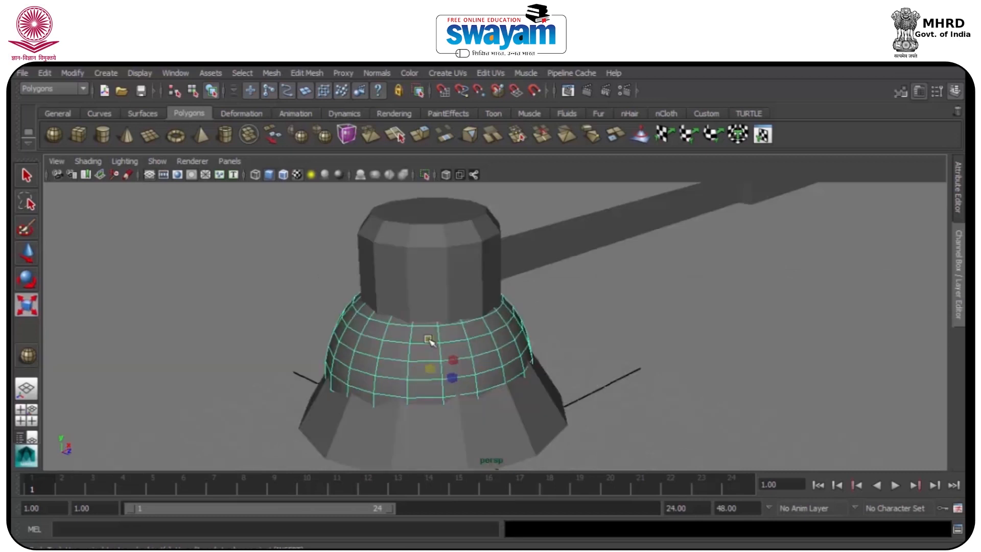
pyautogui.press('+')
pyautogui.press('+')
pyautogui.press('+')
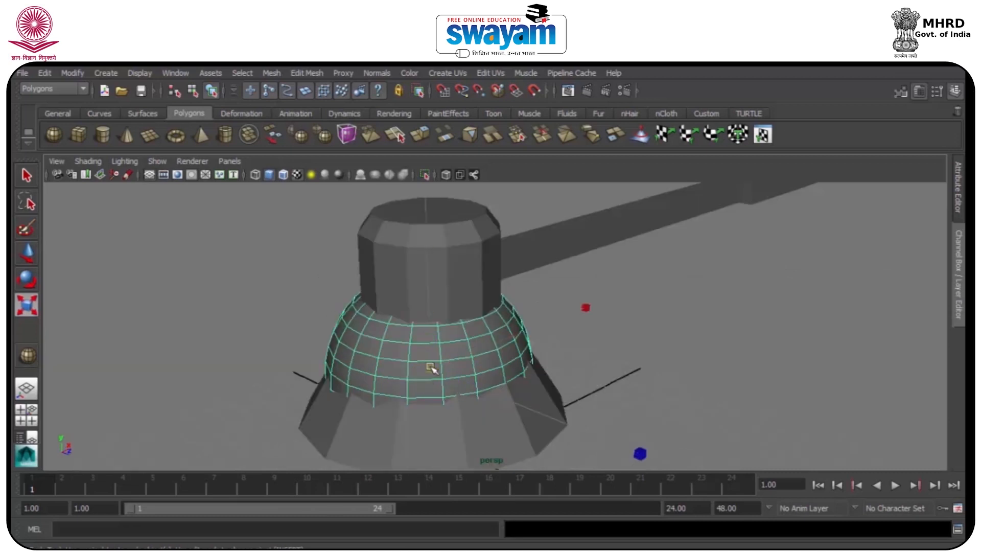
pyautogui.press('-')
pyautogui.press('-')
pyautogui.press('-')
pyautogui.press('-')
pyautogui.press('+')
pyautogui.press('+')
pyautogui.press('+')
pyautogui.press('-')
pyautogui.press('-')
pyautogui.press('-')
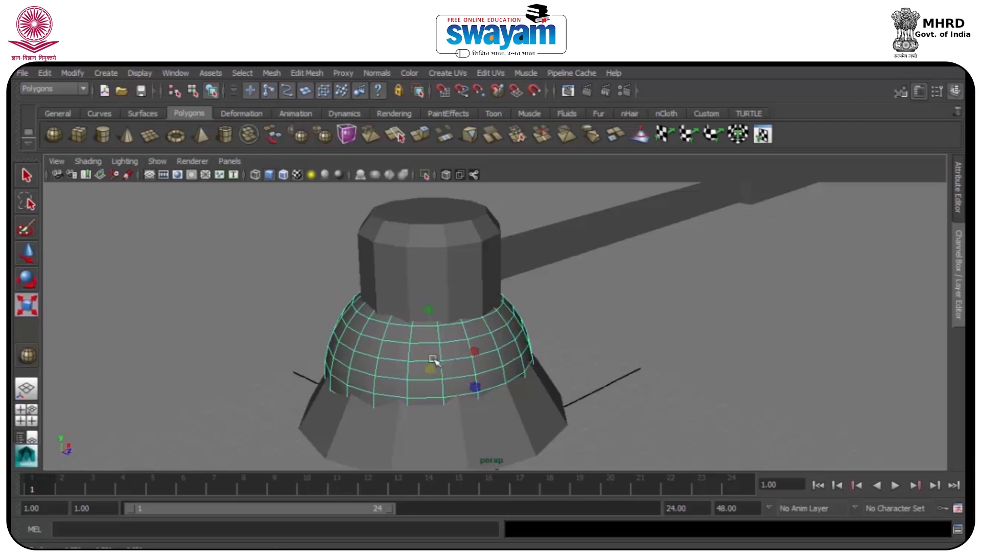
# Step: Flatten the bulb sphere vertically and adjust its height so it no longer cuts through the bell's outer wall
pyautogui.moveTo(433, 311); pyautogui.dragTo(397, 364)
pyautogui.press('w')
pyautogui.moveTo(383, 199); pyautogui.dragTo(405, 84)
pyautogui.press('r')
pyautogui.keyDown('alt'); pyautogui.moveTo(385, 181); pyautogui.dragTo(401, 275); pyautogui.keyUp('alt')
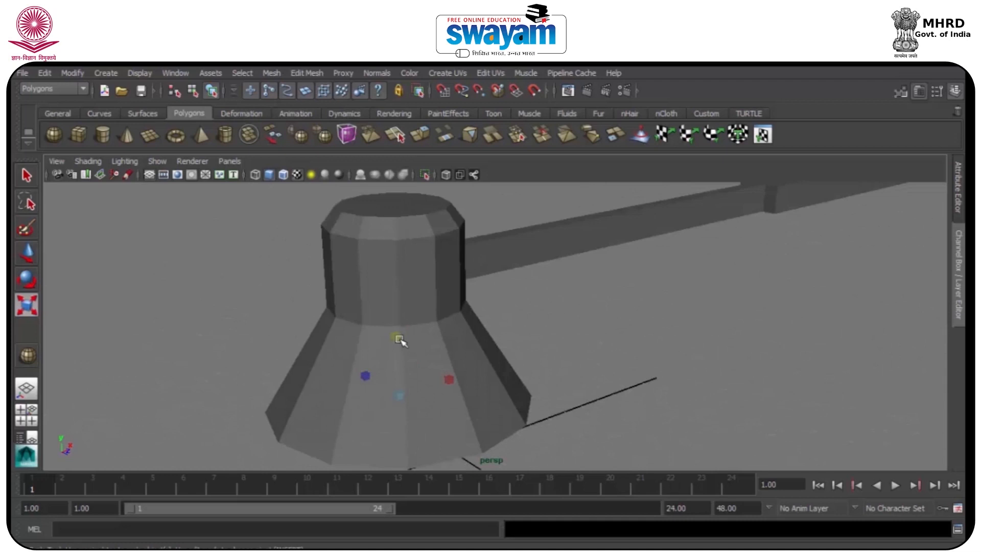
pyautogui.keyDown('alt'); pyautogui.moveTo(415, 330); pyautogui.dragTo(387, 320); pyautogui.keyUp('alt')
pyautogui.moveTo(357, 253); pyautogui.dragTo(376, 213)
# Step: Create a second polygon sphere on the grid beneath the lamp arm to serve as the base
pyautogui.click(491, 273)
pyautogui.keyDown('alt'); pyautogui.moveTo(491, 273); pyautogui.dragTo(551, 286); pyautogui.keyUp('alt')
pyautogui.click(552, 287)
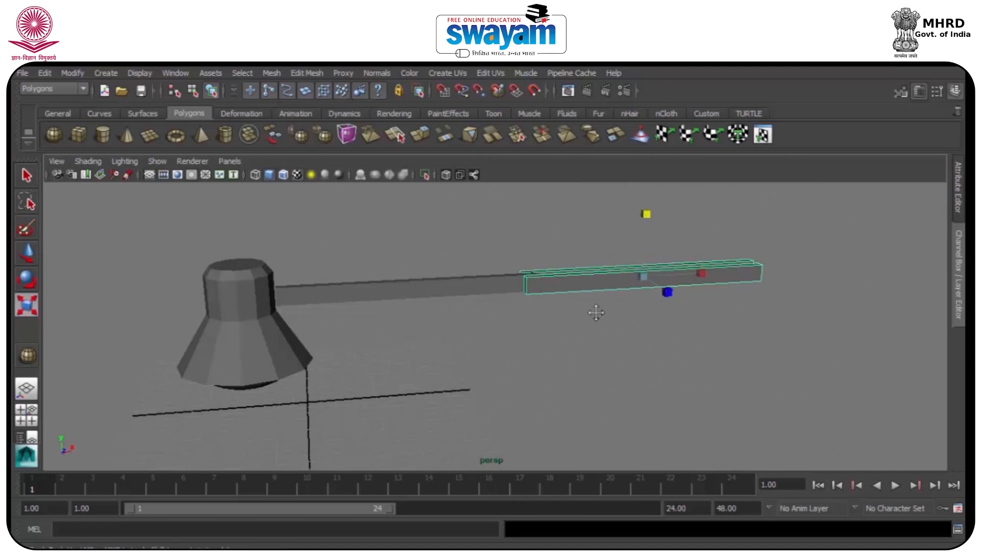
pyautogui.keyDown('alt'); pyautogui.moveTo(595, 312); pyautogui.dragTo(506, 314, button='middle'); pyautogui.keyUp('alt')
pyautogui.scroll(-3, 570, 308)
pyautogui.press('w')
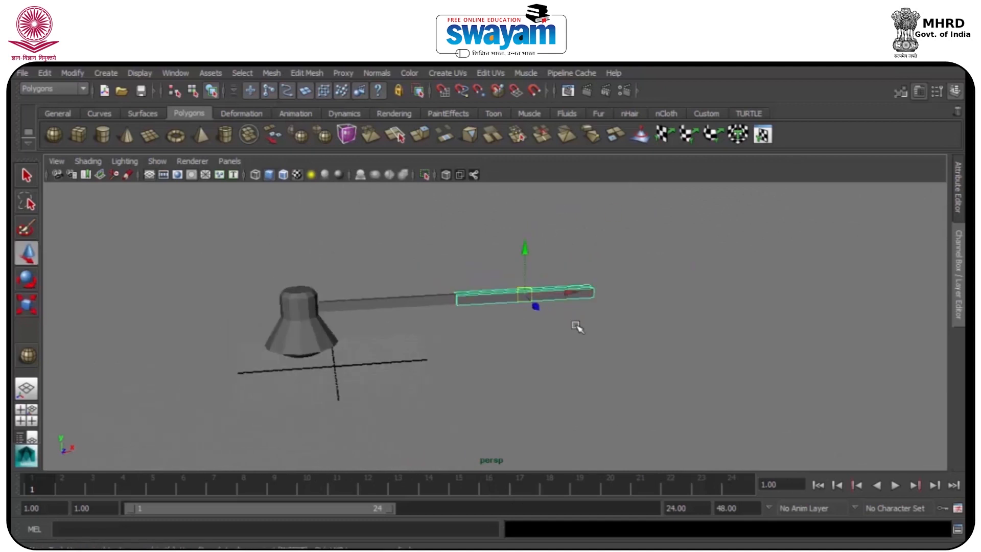
pyautogui.keyDown('alt'); pyautogui.moveTo(587, 351); pyautogui.dragTo(552, 337, button='middle'); pyautogui.keyUp('alt')
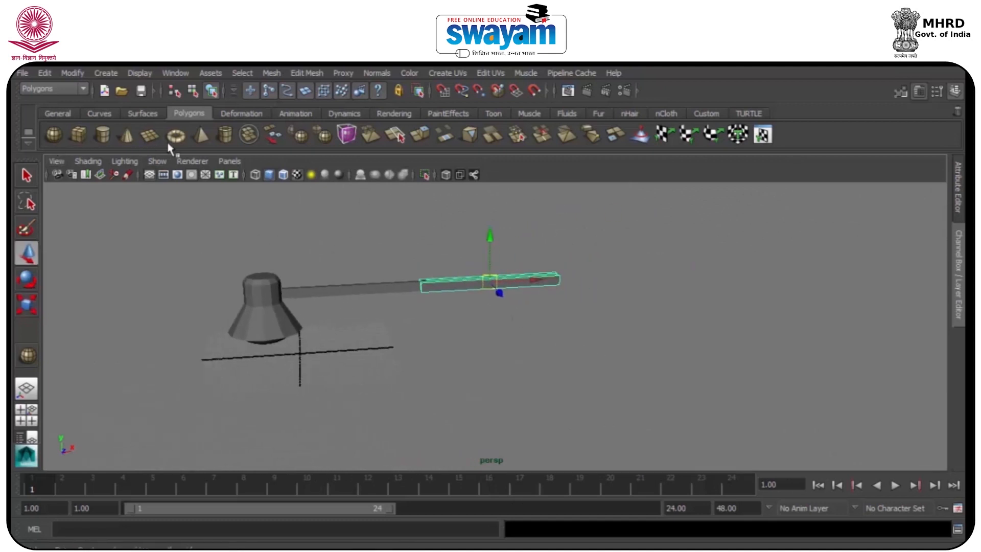
pyautogui.click(53, 134)
pyautogui.moveTo(299, 377); pyautogui.dragTo(333, 382)
# Step: Flatten the base sphere vertically into a disc and move it along X beneath the arm bars
pyautogui.press('r')
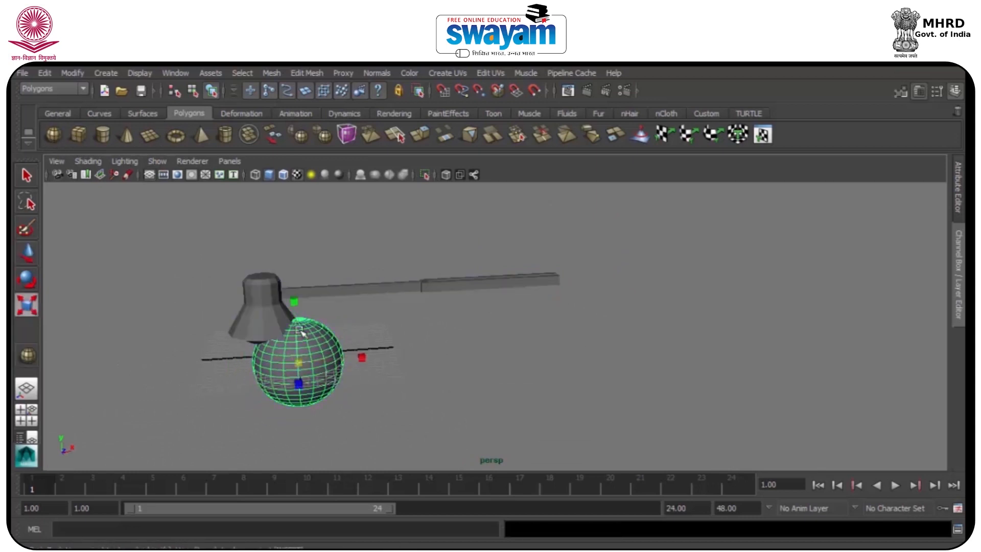
pyautogui.moveTo(297, 307); pyautogui.dragTo(402, 377)
pyautogui.press('w')
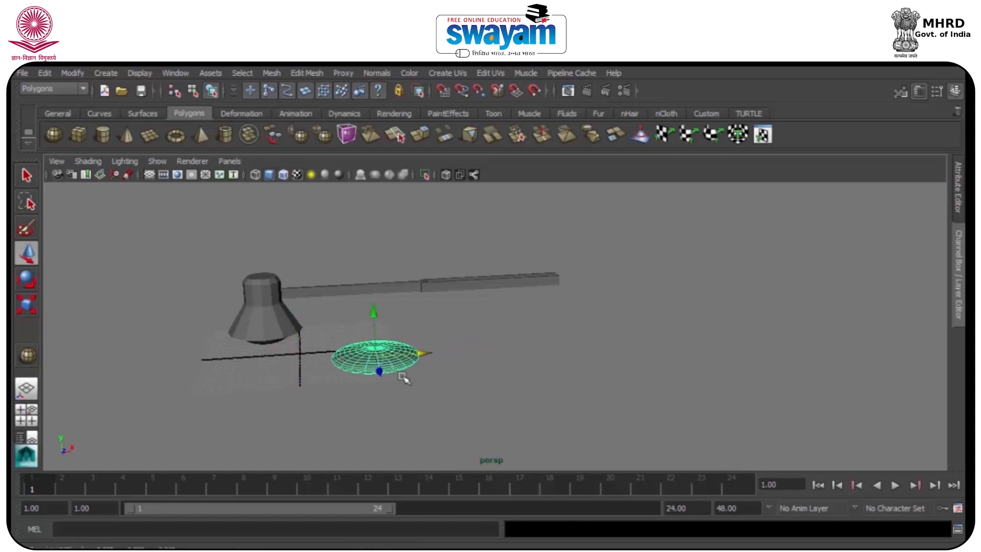
# Step: Select the bell, bulb and arm bars and move them together along X away from the base disc
pyautogui.click(378, 291)
pyautogui.moveTo(295, 323); pyautogui.dragTo(134, 333)
pyautogui.keyDown('alt'); pyautogui.moveTo(224, 331); pyautogui.dragTo(410, 342, button='middle'); pyautogui.keyUp('alt')
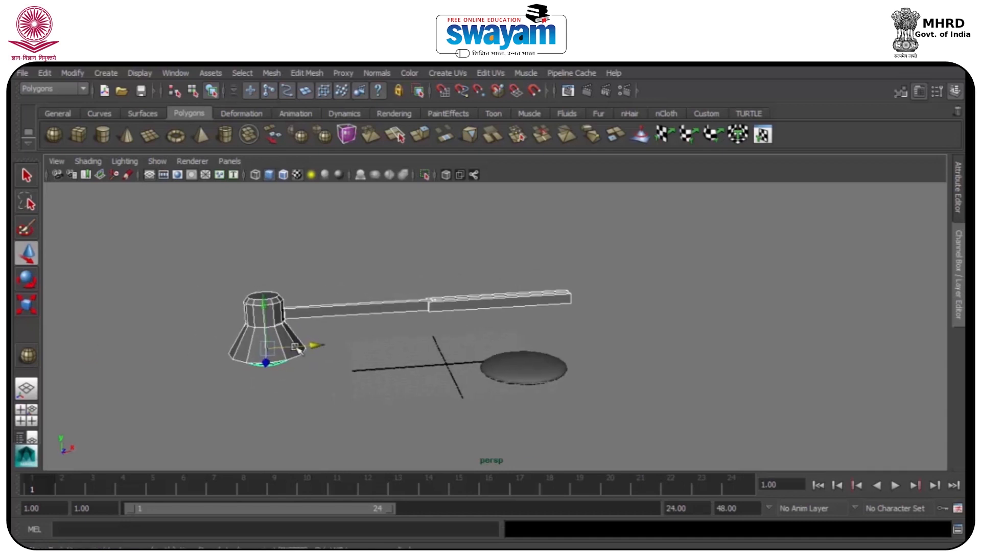
pyautogui.moveTo(294, 347); pyautogui.dragTo(265, 348)
pyautogui.click(448, 269)
pyautogui.moveTo(448, 269); pyautogui.dragTo(493, 327)
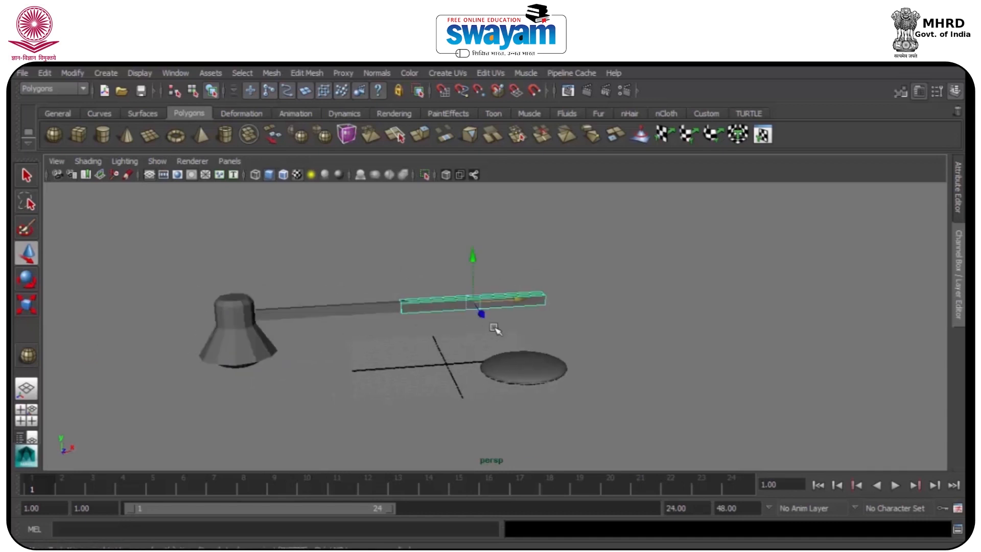
pyautogui.click(331, 405)
pyautogui.press('space')
pyautogui.press('space')
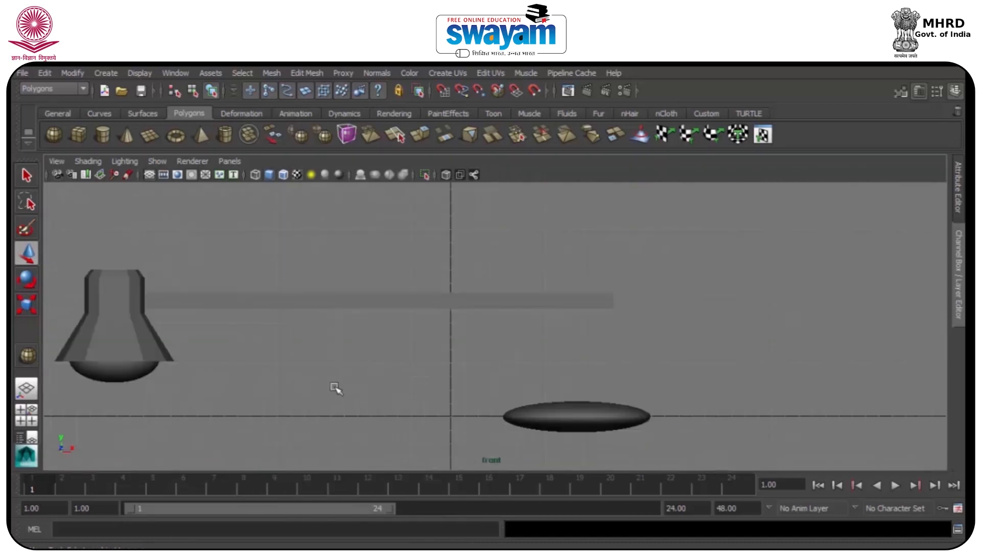
# Step: Start saving the scene under a new name and create and open a Desktop folder named Lamp Rigg
pyautogui.hotkey('ctrl', 'shift', 's')
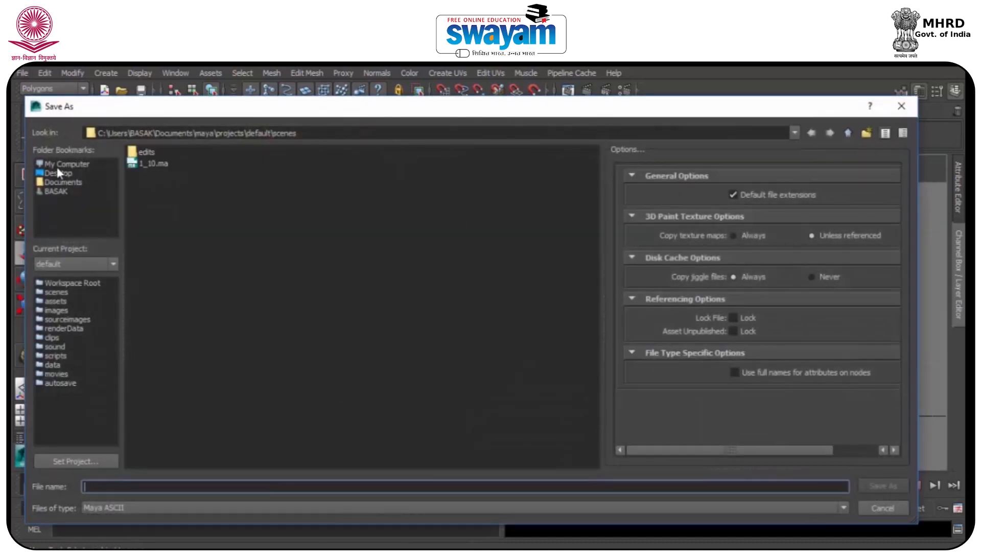
pyautogui.click(58, 164)
pyautogui.click(55, 174)
pyautogui.rightClick(381, 300)
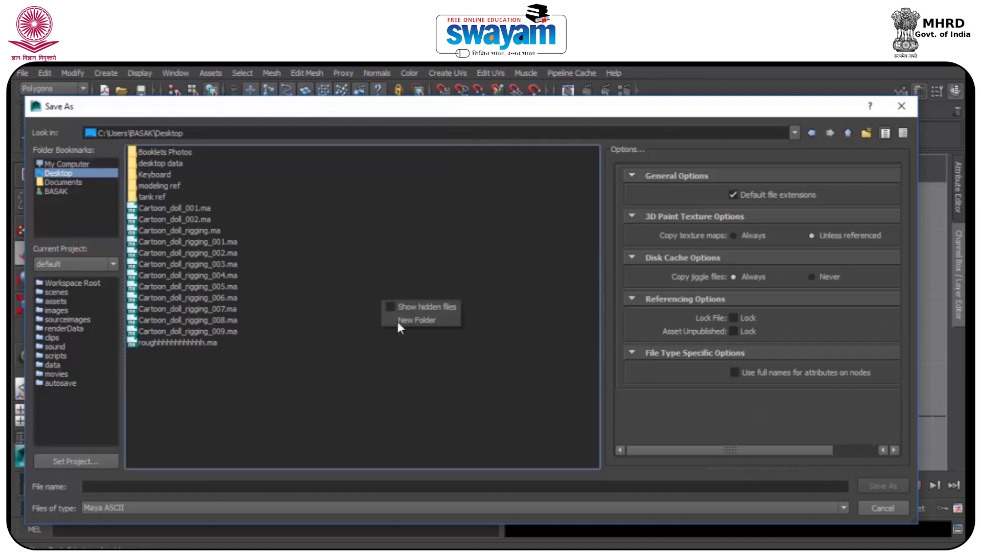
pyautogui.click(416, 320)
pyautogui.write('Lamp Rigg')
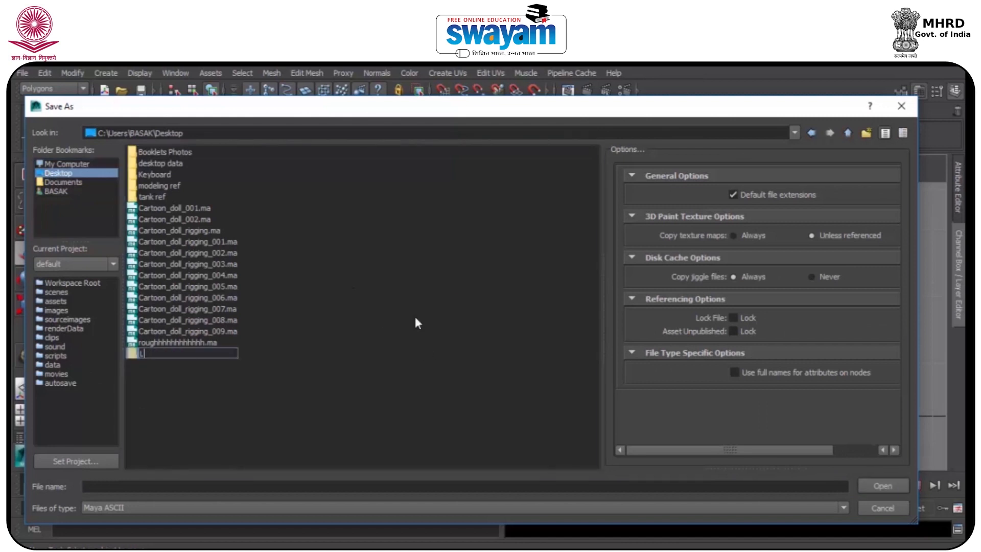
pyautogui.press('Return')
pyautogui.press('Return')
# Step: Save the scene in the Lamp Rigg folder as Lamp_001 in Maya ASCII format
pyautogui.click(386, 486)
pyautogui.write('Lamp_001')
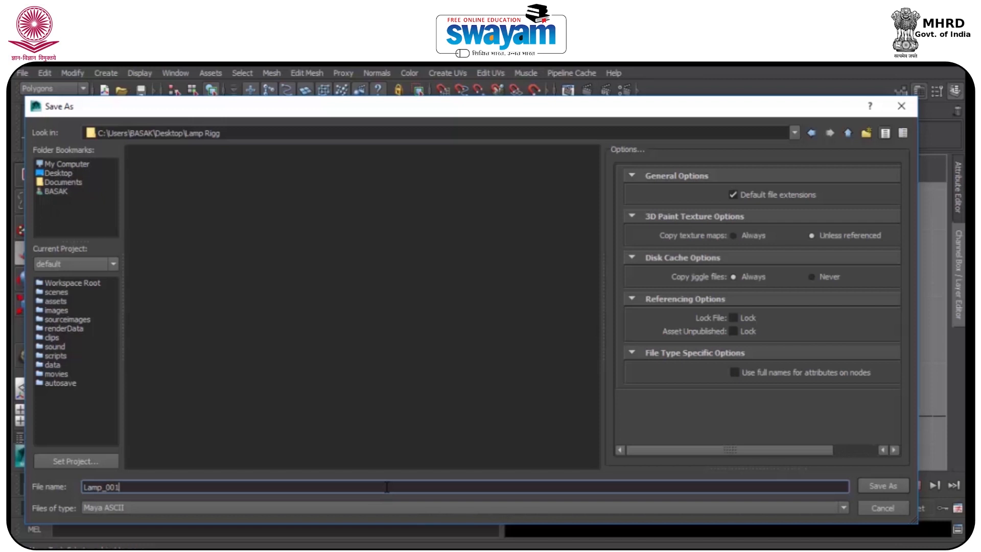
pyautogui.press('Return')
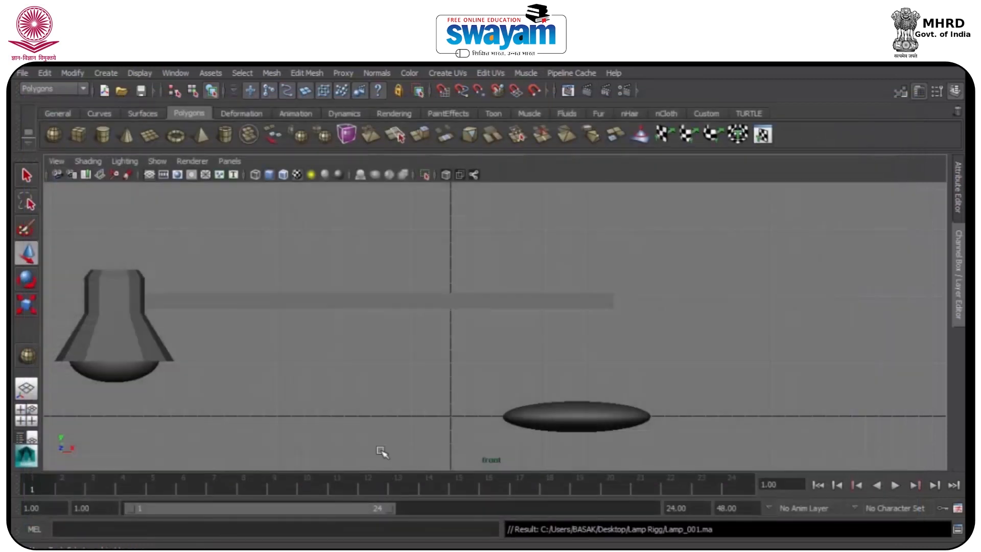
# Step: In the front view, move the double outer bar's pivot to its end farthest from the bell
pyautogui.moveTo(452, 269); pyautogui.dragTo(498, 322)
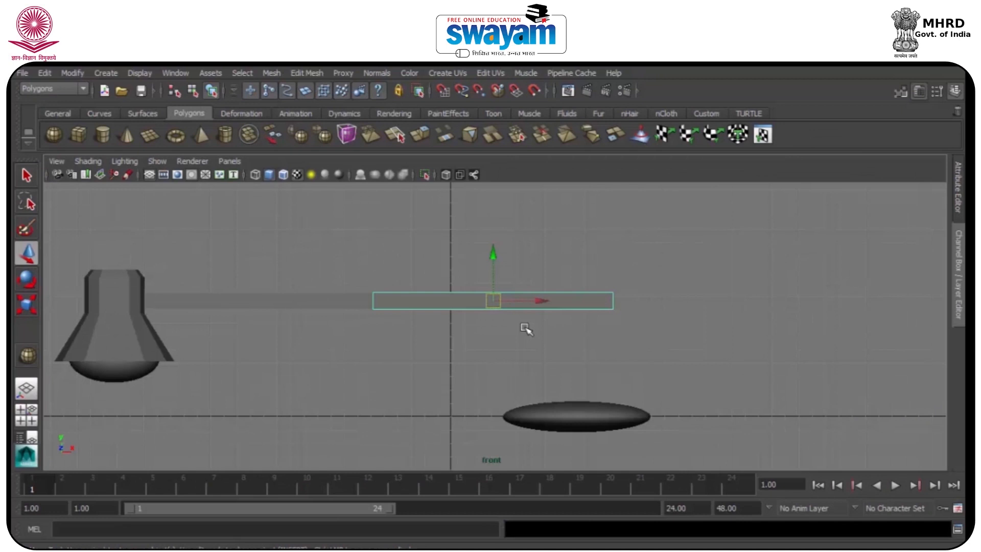
pyautogui.keyDown('alt'); pyautogui.moveTo(493, 324); pyautogui.dragTo(532, 335, button='middle'); pyautogui.keyUp('alt')
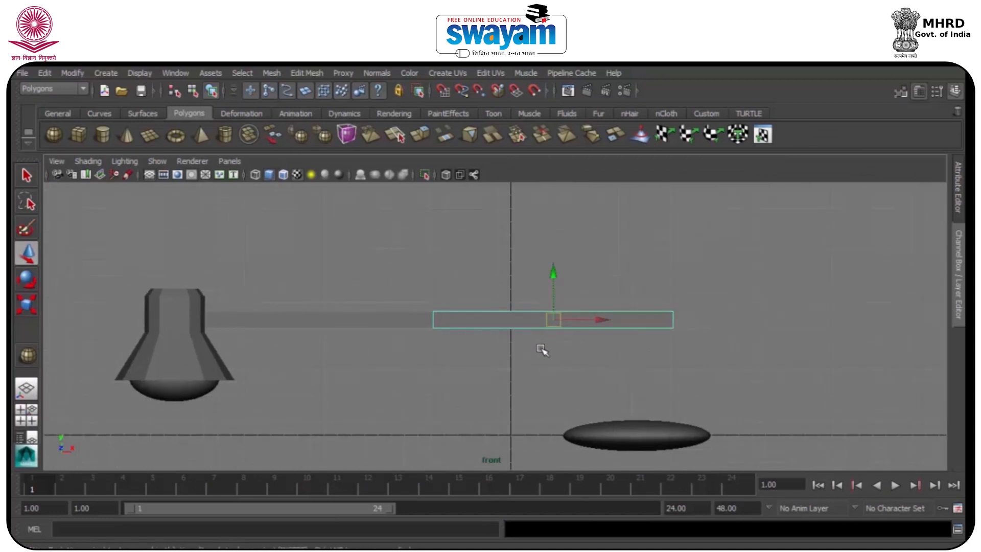
pyautogui.click(358, 286)
pyautogui.click(522, 316)
pyautogui.press('Insert')
pyautogui.moveTo(561, 320); pyautogui.dragTo(686, 321)
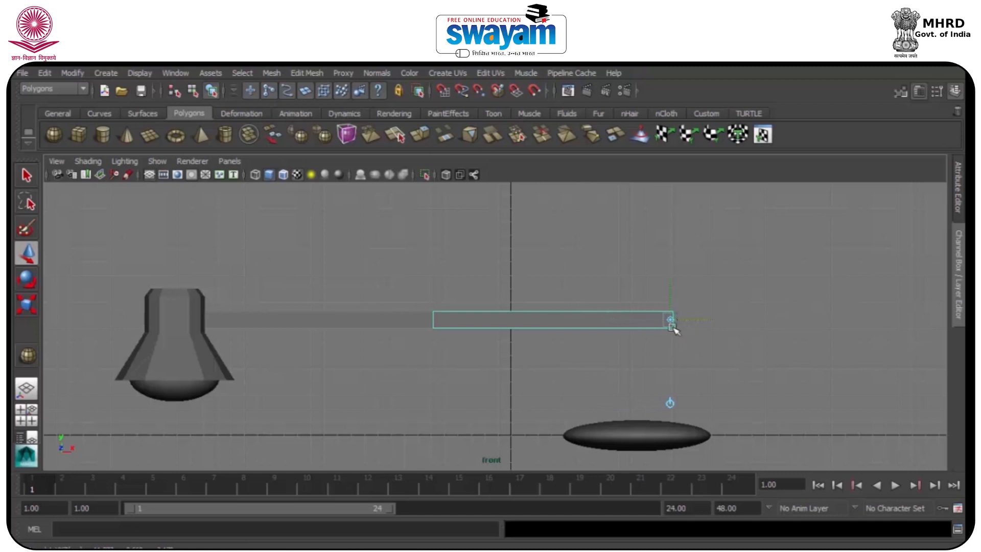
# Step: Move the single inner bar's pivot to the end where it overlaps the double bar
pyautogui.click(559, 294)
pyautogui.click(580, 319)
pyautogui.click(349, 326)
pyautogui.moveTo(336, 327); pyautogui.dragTo(463, 331)
pyautogui.press('Insert')
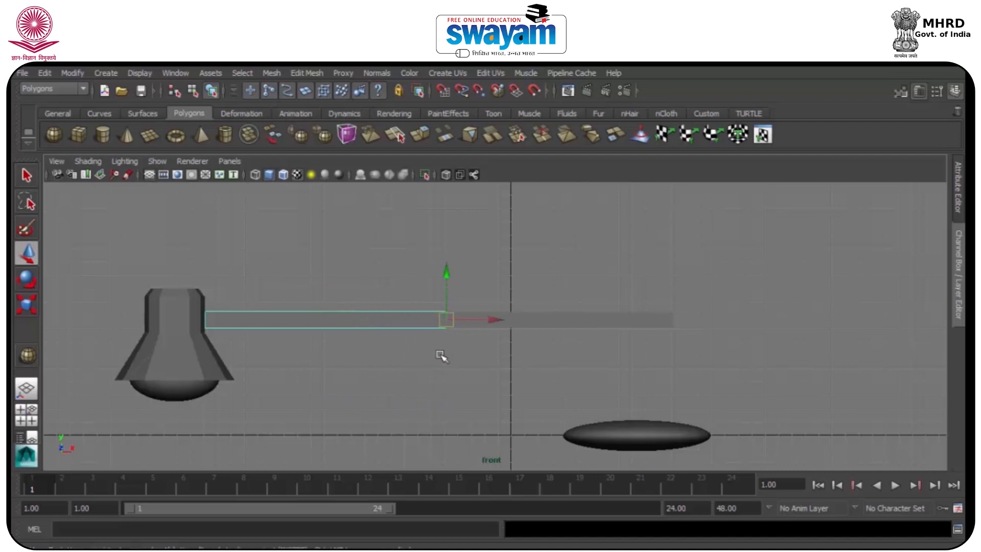
# Step: Rotate the double bar about its end pivot into a steep slant and move its lower end onto the base disc
pyautogui.click(443, 338)
pyautogui.click(436, 322)
pyautogui.press('e')
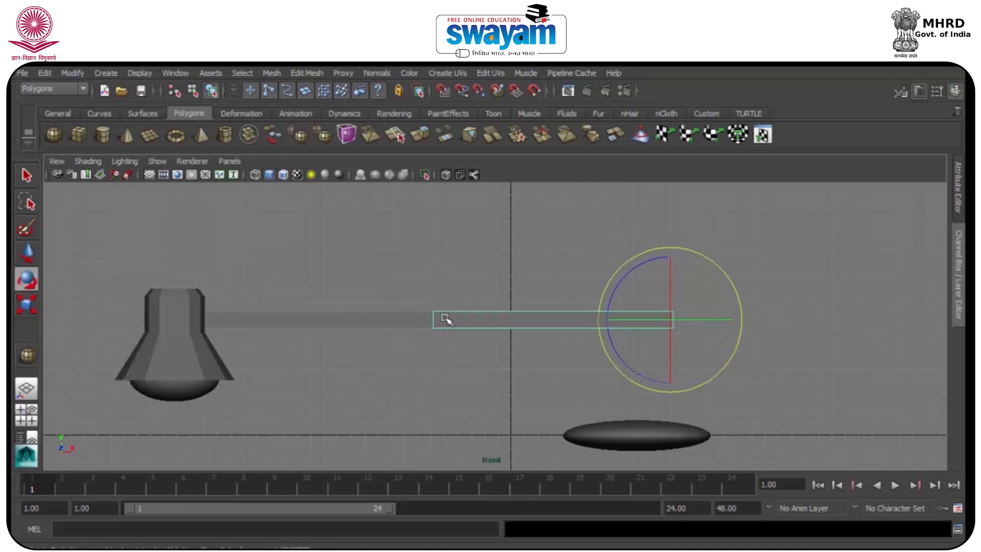
pyautogui.moveTo(630, 286); pyautogui.dragTo(670, 261)
pyautogui.press('w')
pyautogui.press('e')
pyautogui.press('w')
pyautogui.moveTo(674, 320); pyautogui.dragTo(644, 416)
# Step: Select the bell, bulb and inner bar and move them so the bar's end meets the slanted bar's top
pyautogui.click(399, 321)
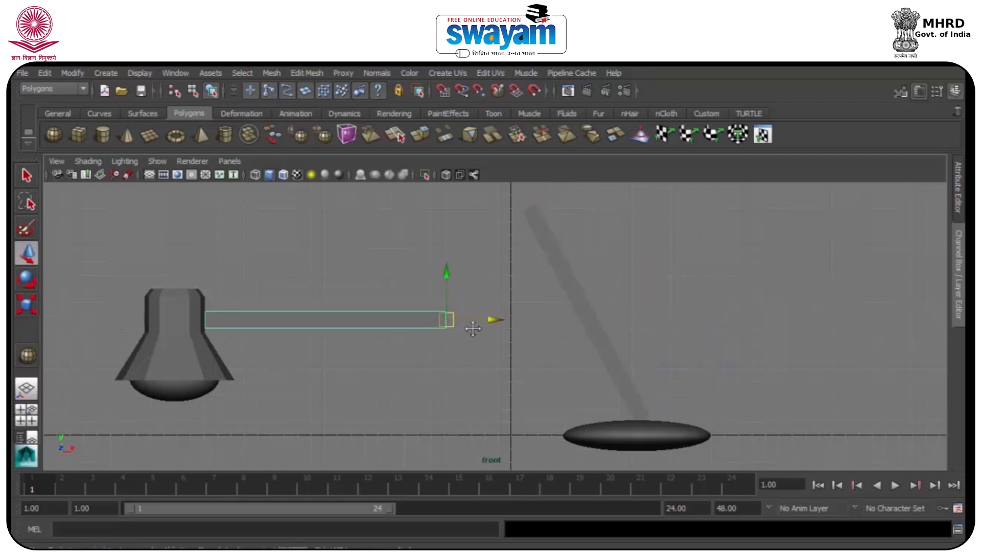
pyautogui.moveTo(140, 280); pyautogui.dragTo(355, 418)
pyautogui.keyDown('alt'); pyautogui.moveTo(351, 381); pyautogui.dragTo(372, 416, button='middle'); pyautogui.keyUp('alt')
pyautogui.moveTo(229, 442); pyautogui.dragTo(321, 330)
# Step: In the perspective view, scale the base disc wider under the slanted bar
pyautogui.press('space')
pyautogui.press('space')
pyautogui.keyDown('alt'); pyautogui.moveTo(534, 273); pyautogui.dragTo(544, 319); pyautogui.keyUp('alt')
pyautogui.click(499, 368)
pyautogui.press('r')
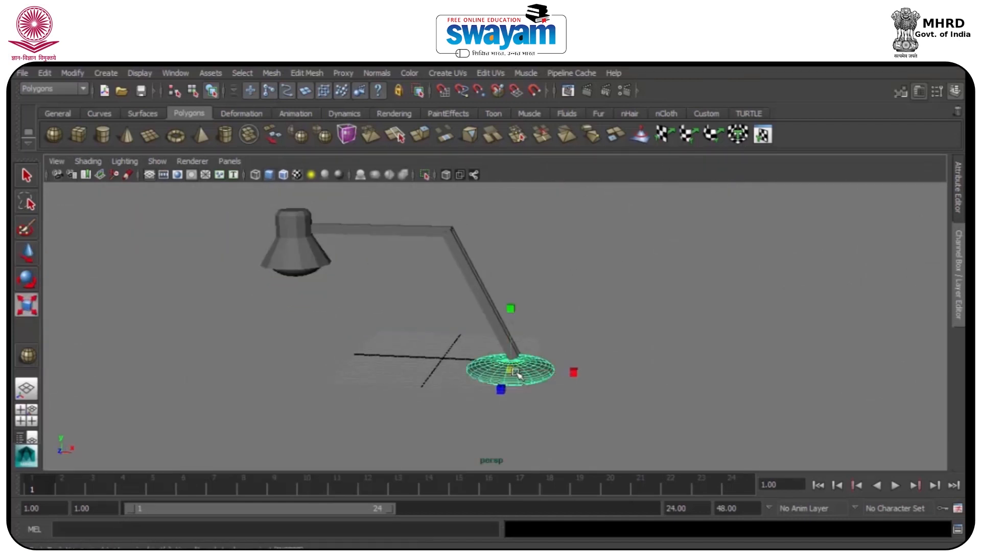
pyautogui.moveTo(516, 377); pyautogui.dragTo(541, 376)
pyautogui.keyDown('alt'); pyautogui.moveTo(415, 352); pyautogui.dragTo(435, 383); pyautogui.keyUp('alt')
pyautogui.moveTo(517, 376); pyautogui.dragTo(507, 377)
pyautogui.keyDown('alt'); pyautogui.moveTo(508, 377); pyautogui.dragTo(441, 408); pyautogui.keyUp('alt')
pyautogui.press('w')
pyautogui.press('r')
pyautogui.click(360, 397)
# Step: Try rotating the upper arm bar about its elbow pivot, and undo the rotation
pyautogui.keyDown('alt'); pyautogui.moveTo(361, 398); pyautogui.dragTo(457, 318); pyautogui.keyUp('alt')
pyautogui.click(407, 226)
pyautogui.keyDown('alt'); pyautogui.moveTo(527, 268); pyautogui.dragTo(529, 352, button='middle'); pyautogui.keyUp('alt')
pyautogui.press('e')
pyautogui.moveTo(409, 271)
pyautogui.mouseDown()
pyautogui.moveTo(402, 307)
pyautogui.moveTo(403, 283)
pyautogui.mouseUp()
pyautogui.hotkey('ctrl', 'z')
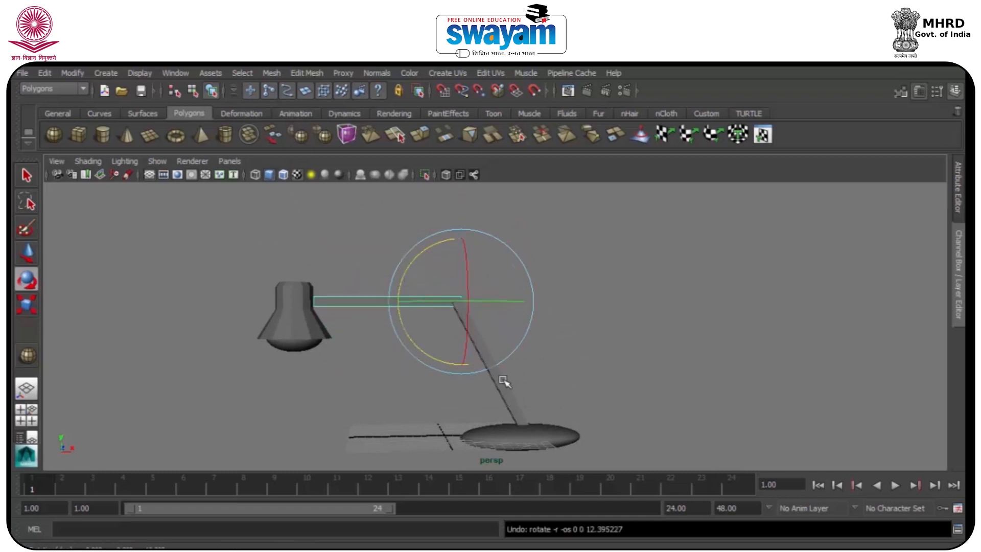
# Step: Clear the selection and save the assembled lamp scene
pyautogui.click(504, 380)
pyautogui.moveTo(479, 376); pyautogui.dragTo(530, 373)
pyautogui.click(521, 333)
pyautogui.keyDown('alt'); pyautogui.moveTo(585, 379); pyautogui.dragTo(547, 329, button='middle'); pyautogui.keyUp('alt')
pyautogui.hotkey('ctrl', 's')
pyautogui.scroll(4, 484, 332)
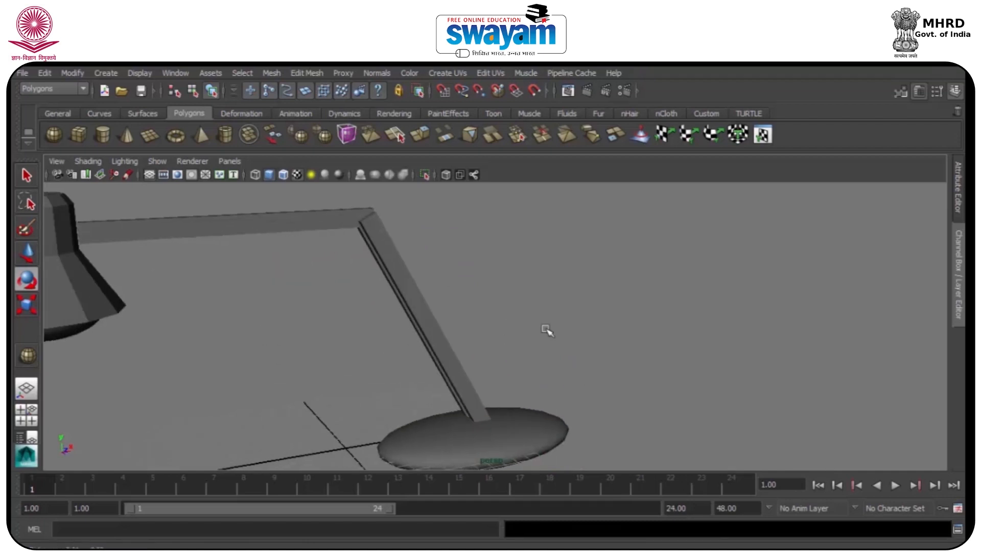
pyautogui.scroll(-4, 546, 329)
# Step: Select the bell, both arm parts and the base disc and assign them a new Phong material
pyautogui.click(260, 286)
pyautogui.click(339, 274)
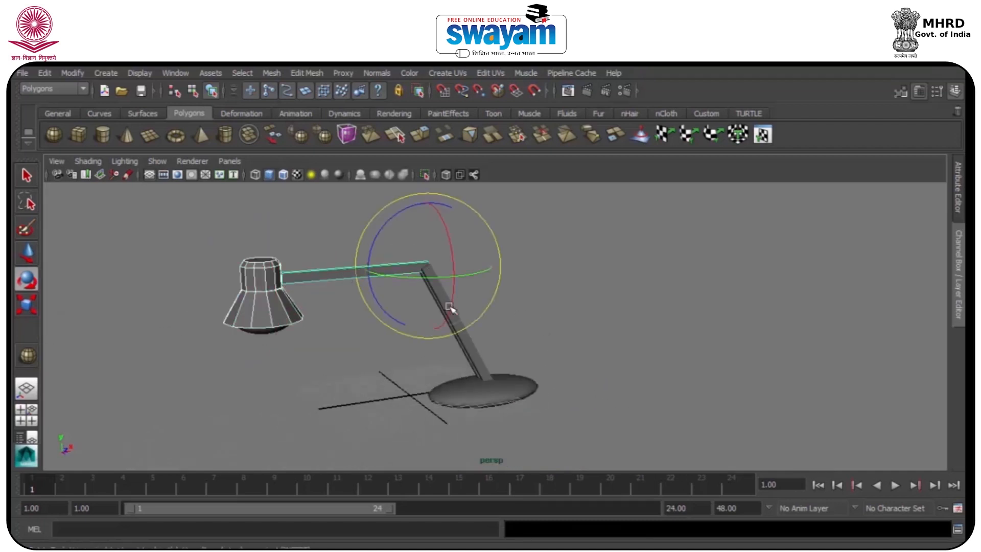
pyautogui.click(466, 343)
pyautogui.press('w')
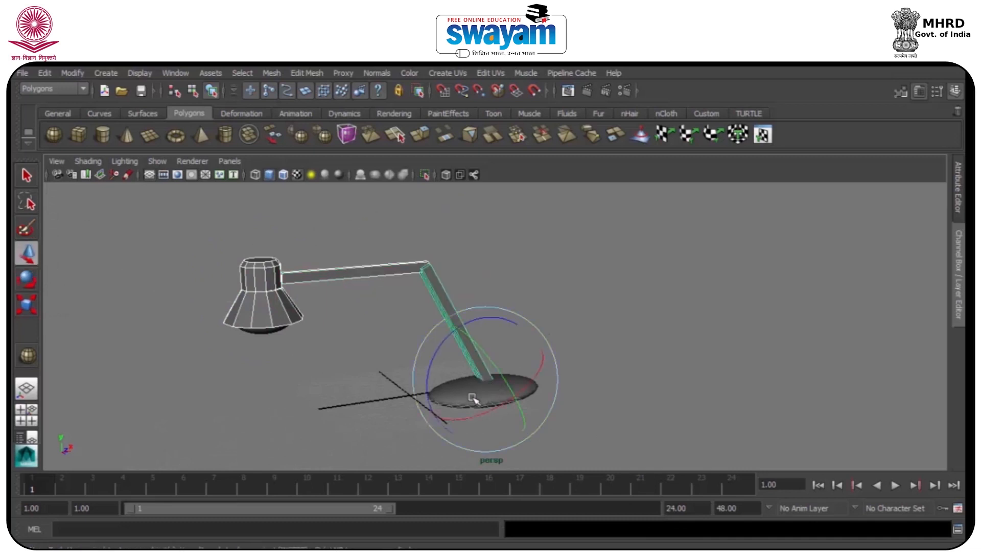
pyautogui.rightClick(463, 397)
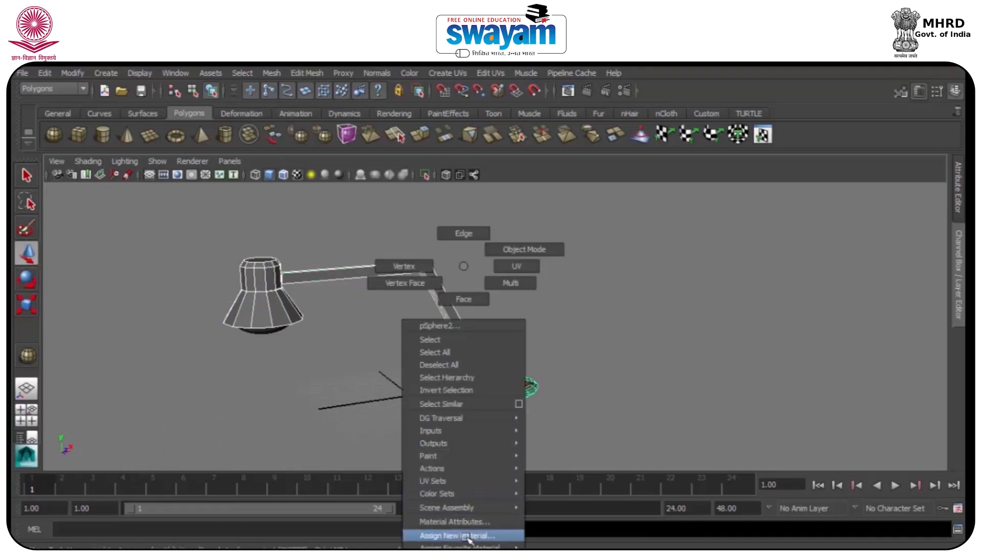
pyautogui.click(457, 535)
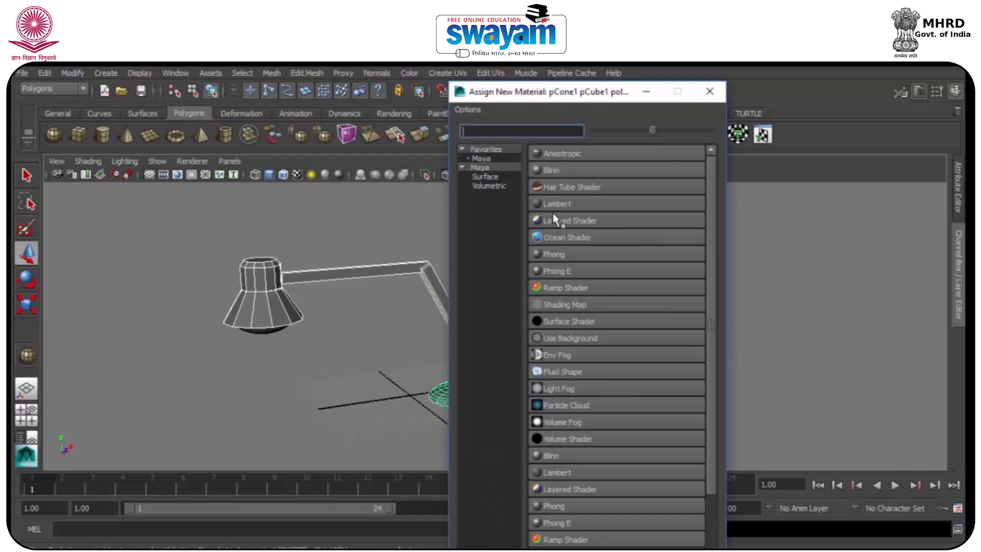
pyautogui.click(559, 258)
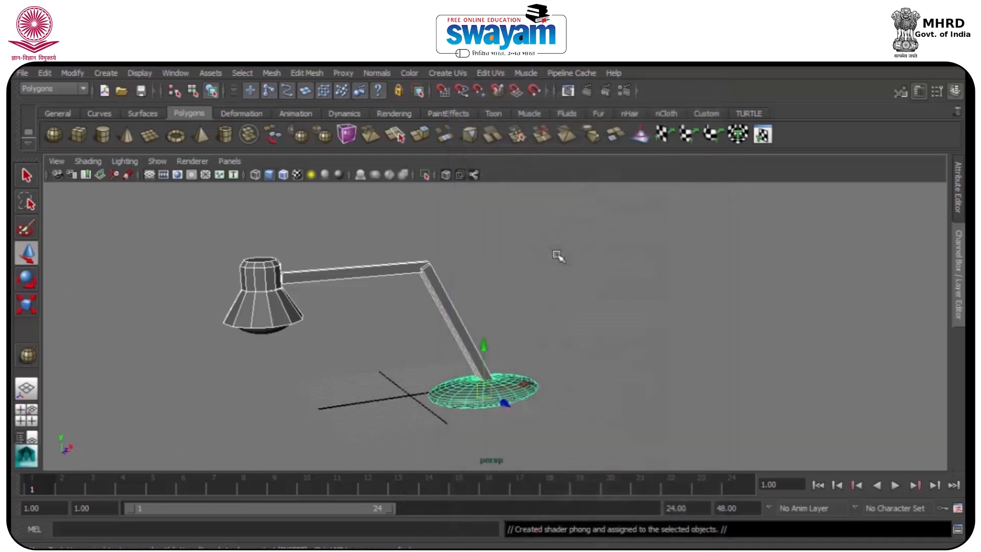
# Step: Set the colour of the new Phong material on the bell, arm parts and base disc to blue, and clear the selection
pyautogui.click(959, 286)
pyautogui.click(957, 205)
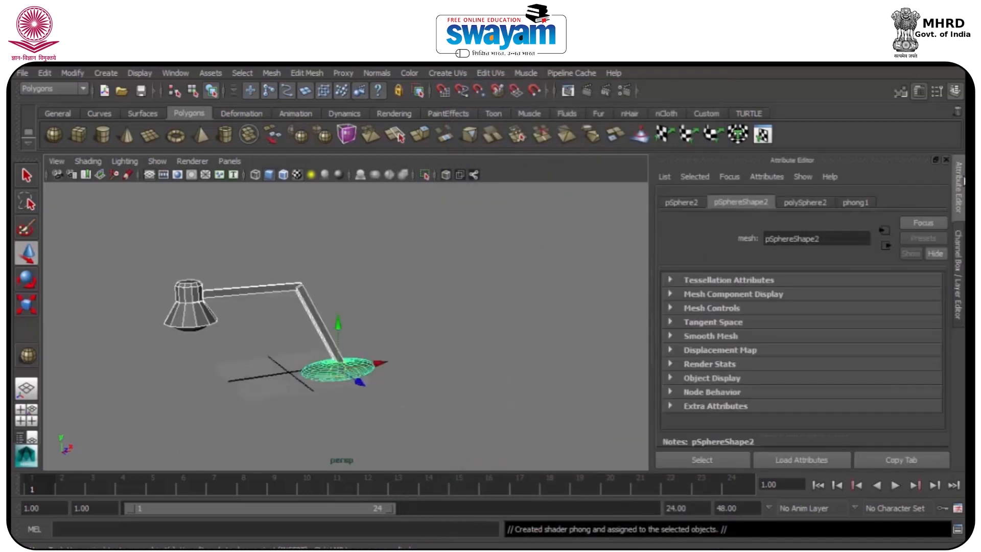
pyautogui.click(862, 203)
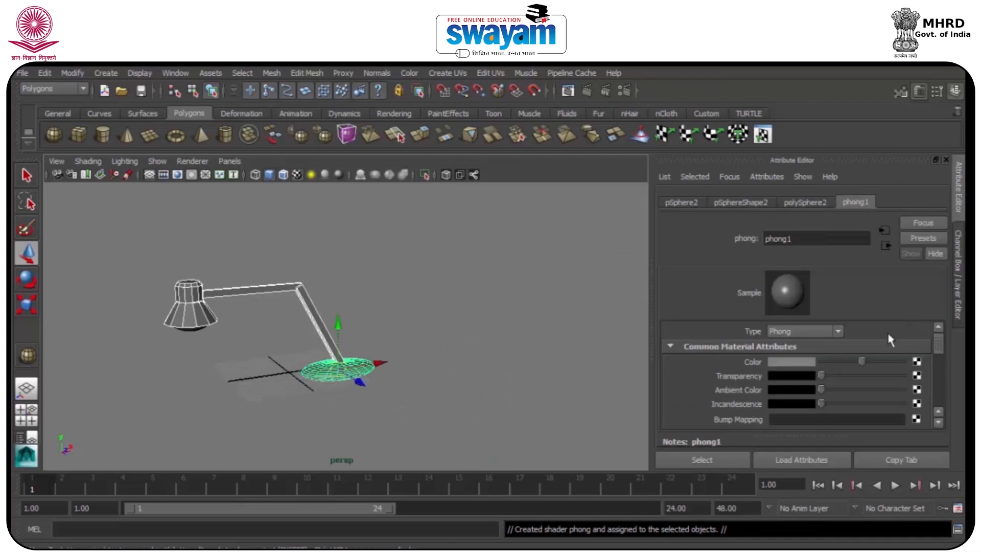
pyautogui.click(802, 362)
pyautogui.click(796, 380)
pyautogui.moveTo(795, 397); pyautogui.dragTo(804, 415)
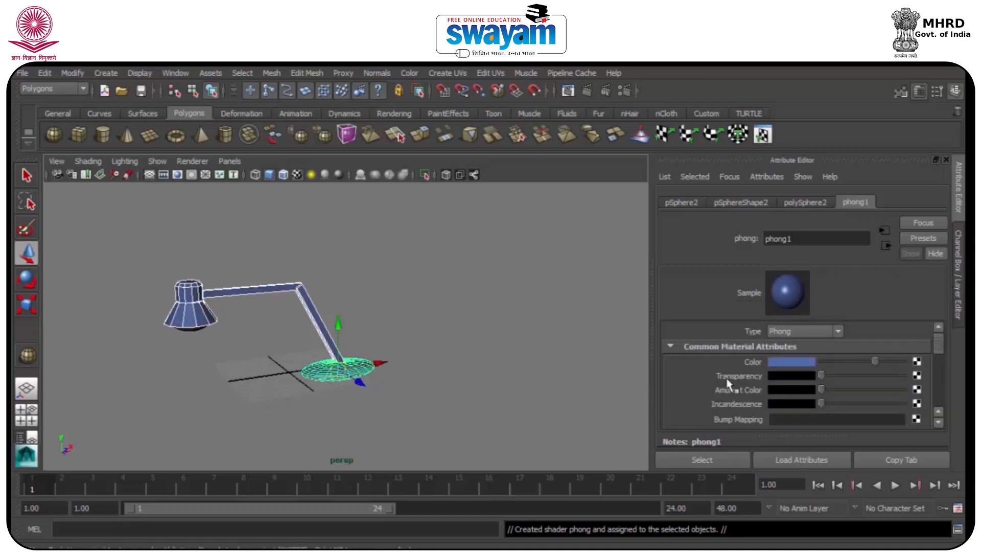
pyautogui.click(418, 322)
# Step: Select the flared lower faces of the bell shade and assign them a new Phong material
pyautogui.keyDown('alt'); pyautogui.moveTo(196, 307); pyautogui.dragTo(353, 330, button='middle'); pyautogui.keyUp('alt')
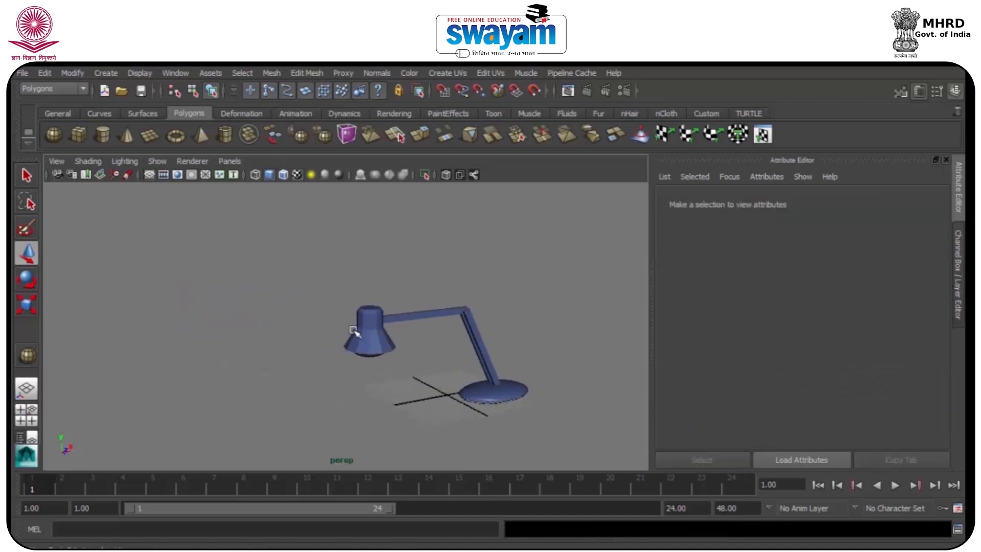
pyautogui.scroll(8, 354, 330)
pyautogui.scroll(-5, 458, 356)
pyautogui.moveTo(396, 263); pyautogui.dragTo(381, 304, button='right')
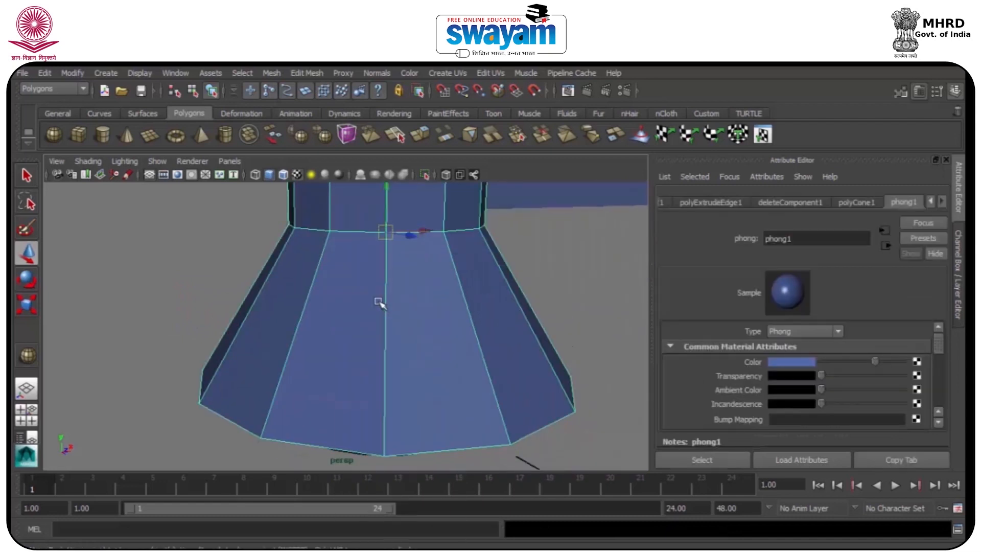
pyautogui.moveTo(469, 265); pyautogui.dragTo(499, 537, button='right')
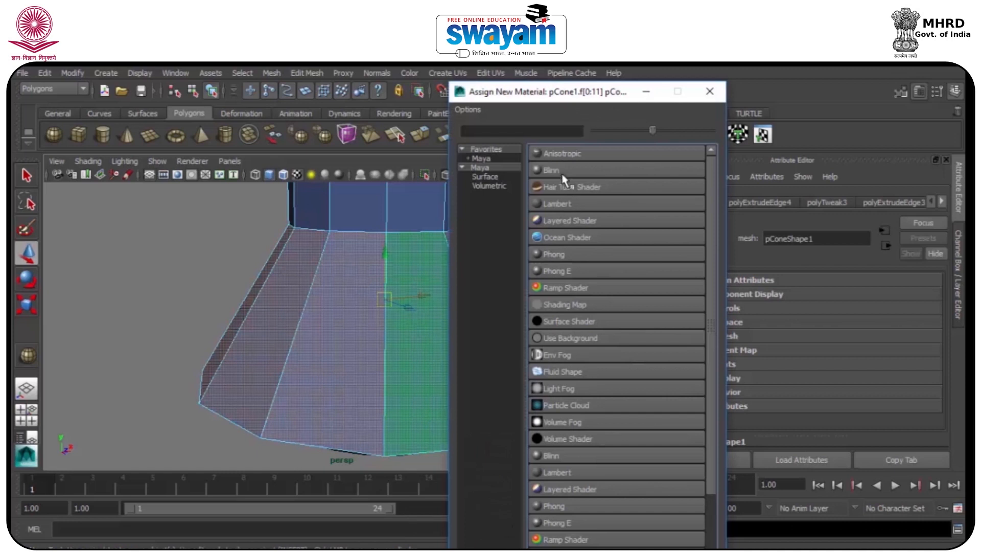
pyautogui.click(568, 254)
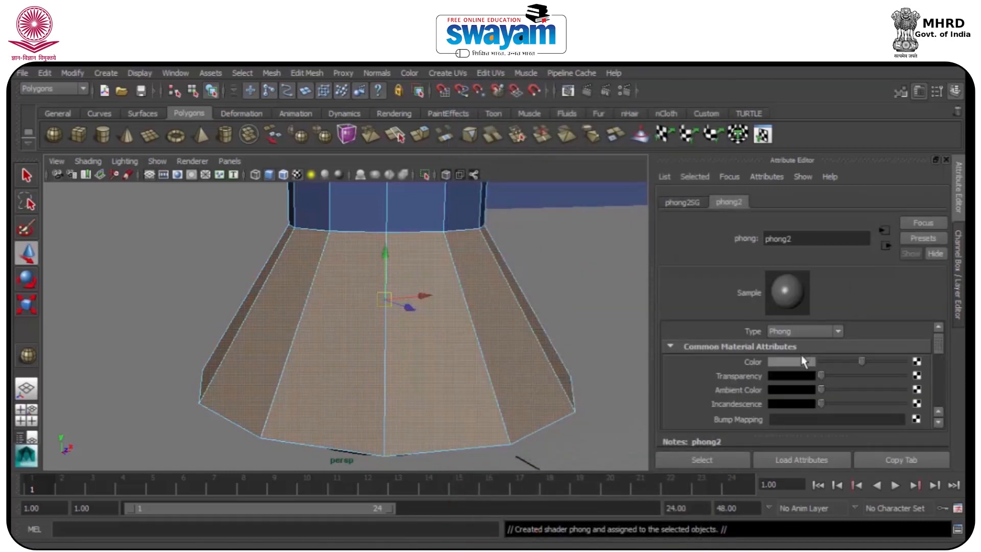
# Step: Set the colour of the flared faces' Phong material to bright magenta and clear the face selection
pyautogui.click(801, 362)
pyautogui.moveTo(804, 383); pyautogui.dragTo(843, 416)
pyautogui.click(821, 399)
pyautogui.click(604, 288)
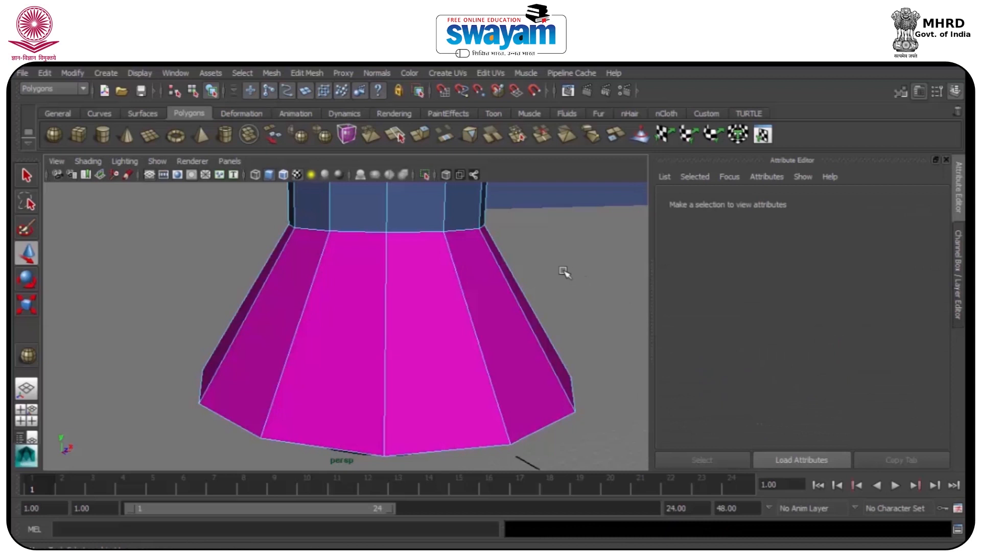
pyautogui.scroll(-5, 563, 272)
pyautogui.scroll(3, 518, 312)
pyautogui.keyDown('alt'); pyautogui.moveTo(529, 319); pyautogui.dragTo(356, 272, button='middle'); pyautogui.keyUp('alt')
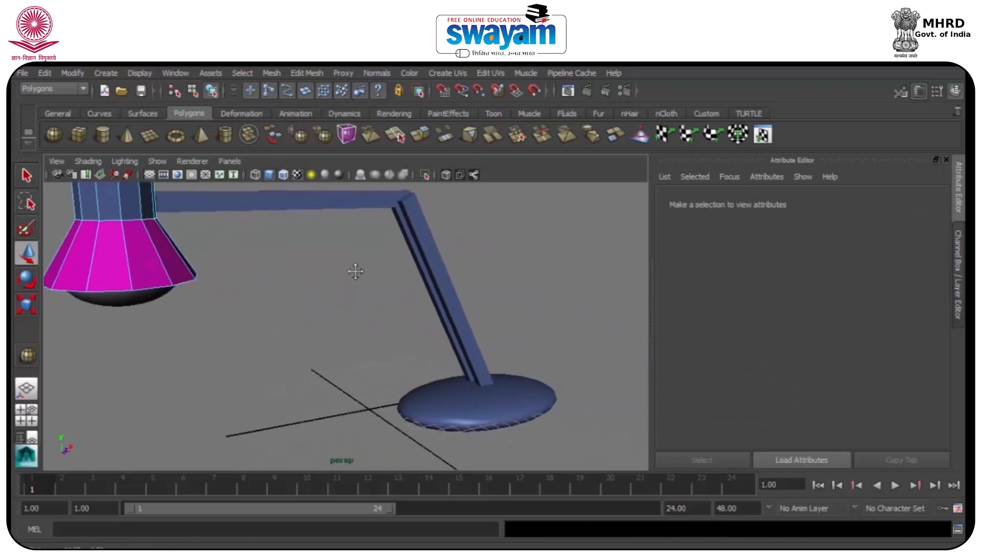
pyautogui.click(465, 393)
pyautogui.keyDown('alt'); pyautogui.moveTo(464, 394); pyautogui.dragTo(466, 351); pyautogui.keyUp('alt')
pyautogui.moveTo(486, 266); pyautogui.dragTo(525, 247, button='right')
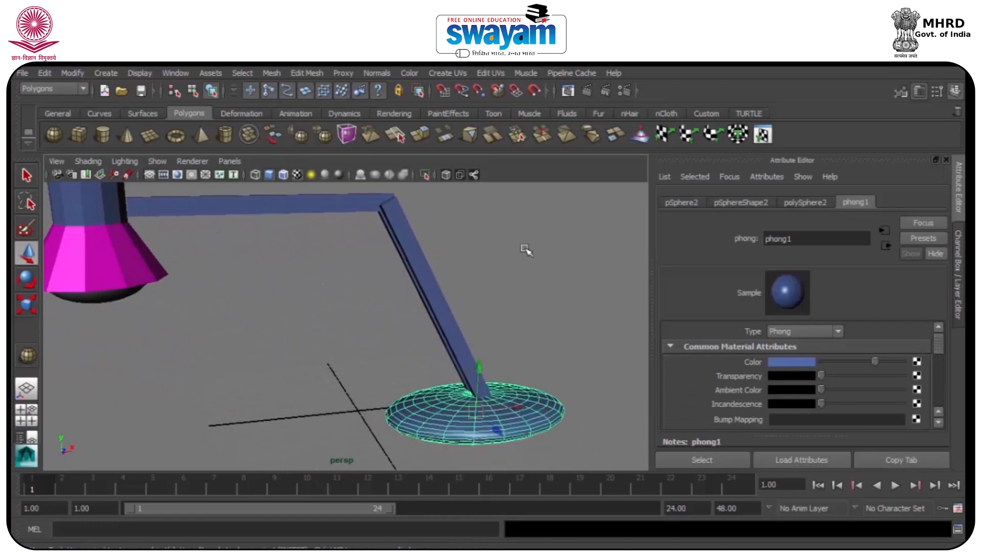
pyautogui.click(543, 241)
# Step: Select the bulb sphere inside the shade from below and assign it a new Blinn material
pyautogui.scroll(-4, 539, 241)
pyautogui.keyDown('alt'); pyautogui.moveTo(307, 388); pyautogui.dragTo(279, 314); pyautogui.keyUp('alt')
pyautogui.keyDown('alt'); pyautogui.moveTo(279, 315); pyautogui.dragTo(354, 322, button='middle'); pyautogui.keyUp('alt')
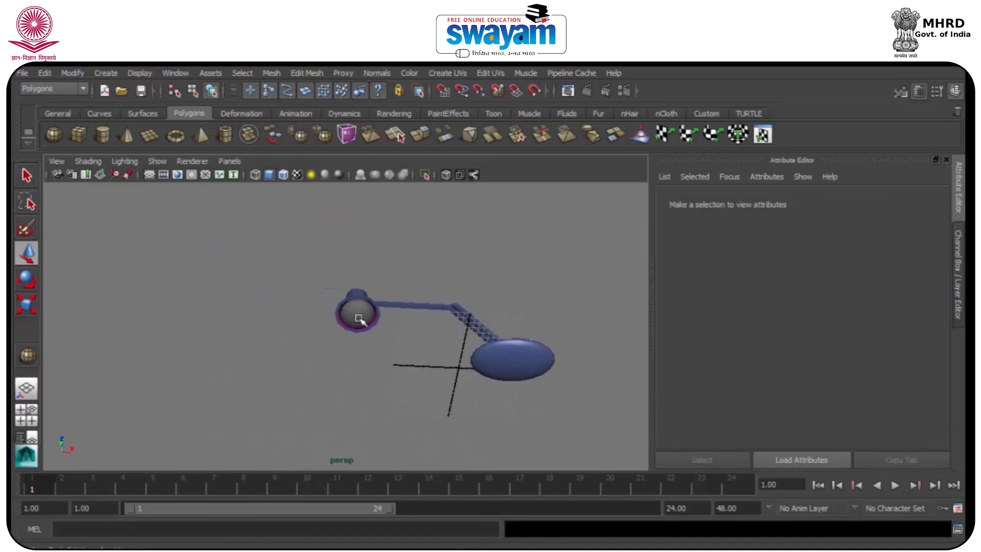
pyautogui.scroll(5, 354, 322)
pyautogui.click(359, 292)
pyautogui.moveTo(359, 266); pyautogui.dragTo(379, 534, button='right')
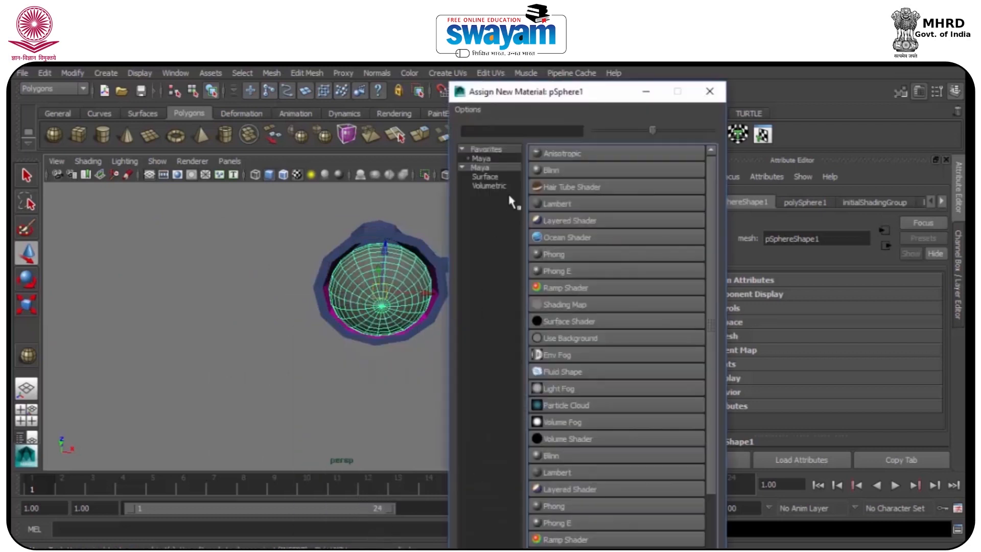
pyautogui.click(549, 171)
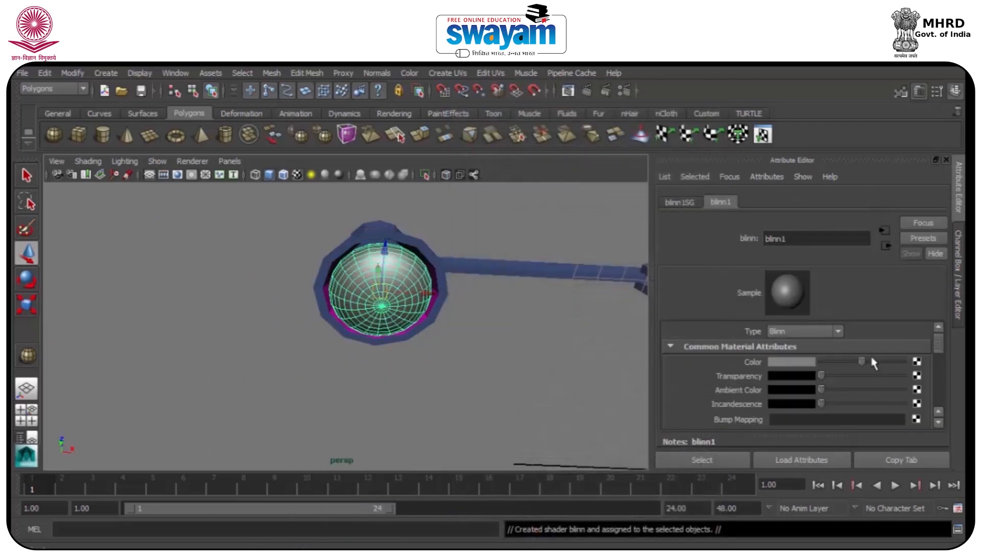
# Step: Set the bulb's Blinn colour to bright yellow with hue 56.629, saturation 1 and value 1
pyautogui.click(917, 362)
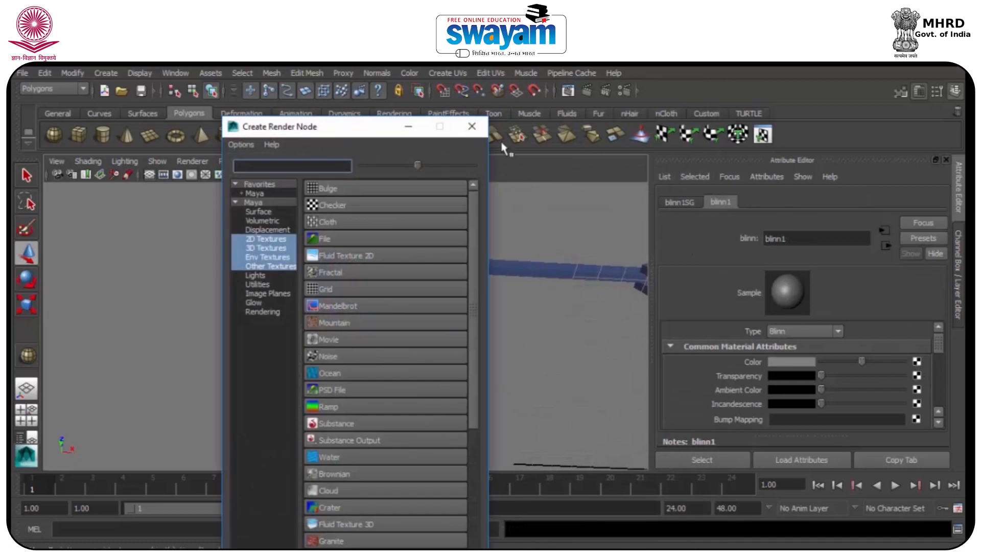
pyautogui.click(471, 126)
pyautogui.click(793, 363)
pyautogui.moveTo(774, 385); pyautogui.dragTo(888, 423)
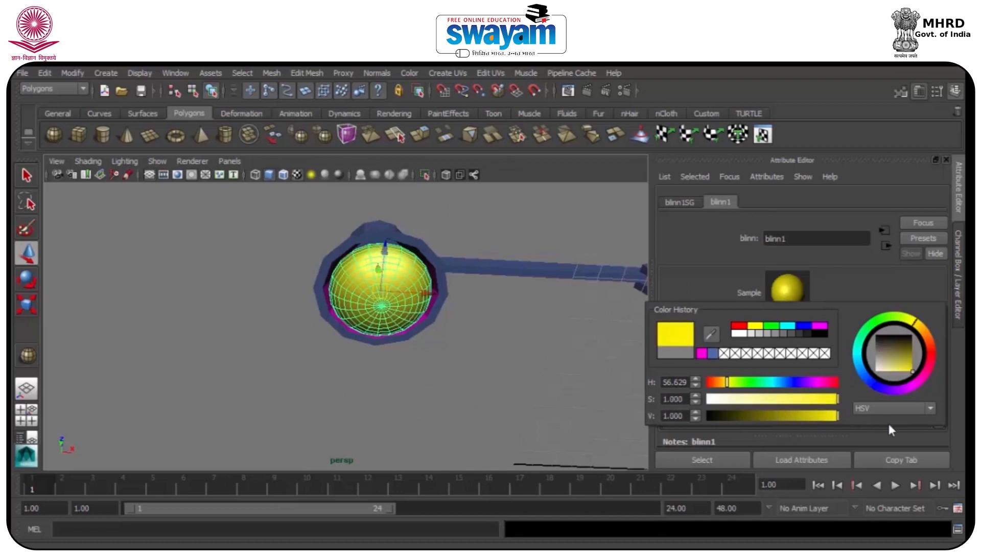
pyautogui.keyDown('alt'); pyautogui.moveTo(476, 327); pyautogui.dragTo(469, 347); pyautogui.keyUp('alt')
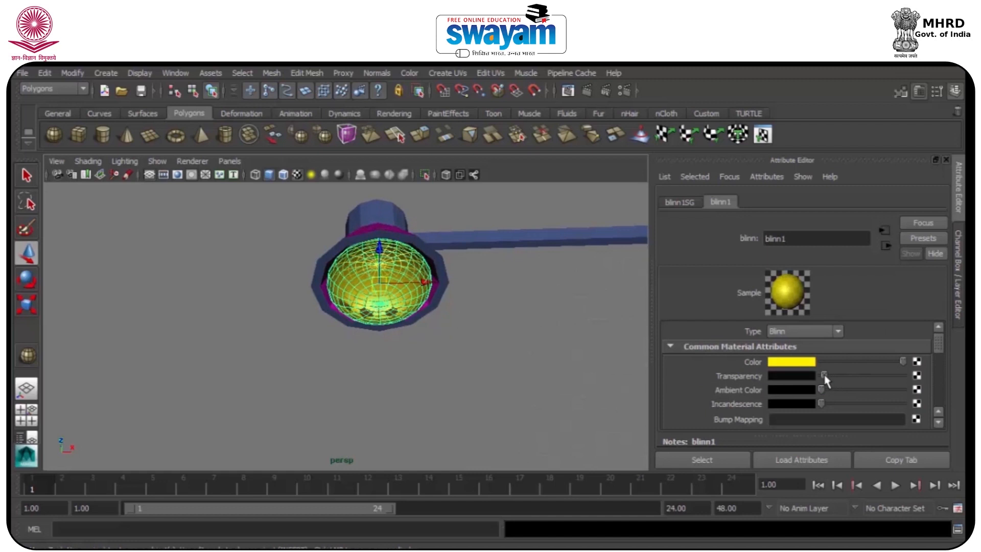
# Step: Examine the yellow bulb from below and the whole coloured lamp from the side
pyautogui.click(543, 364)
pyautogui.keyDown('alt'); pyautogui.moveTo(478, 340); pyautogui.dragTo(438, 298); pyautogui.keyUp('alt')
pyautogui.click(403, 306)
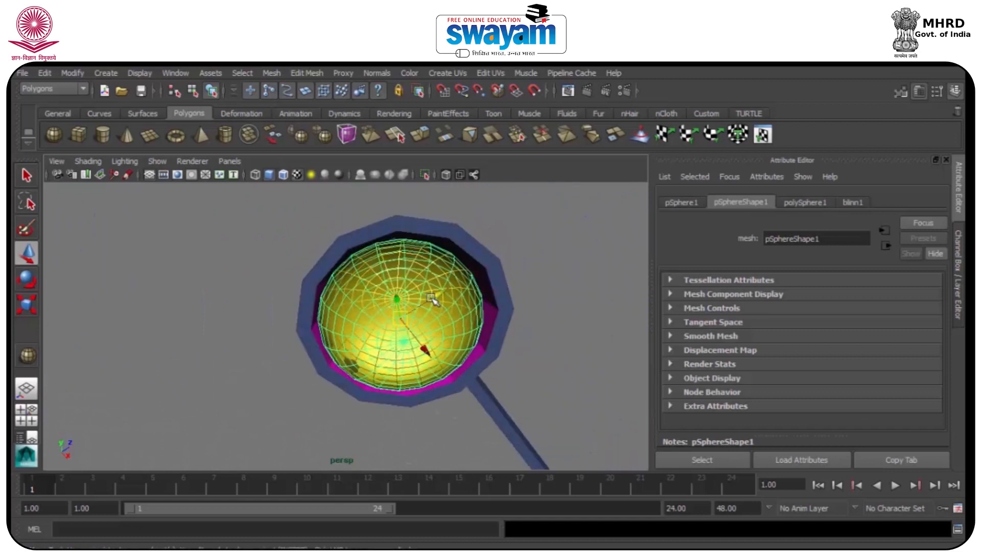
pyautogui.click(525, 282)
pyautogui.scroll(-4, 524, 284)
pyautogui.keyDown('alt'); pyautogui.moveTo(521, 295); pyautogui.dragTo(455, 334); pyautogui.keyUp('alt')
pyautogui.scroll(-5, 456, 335)
pyautogui.keyDown('alt'); pyautogui.moveTo(479, 291); pyautogui.dragTo(511, 341); pyautogui.keyUp('alt')
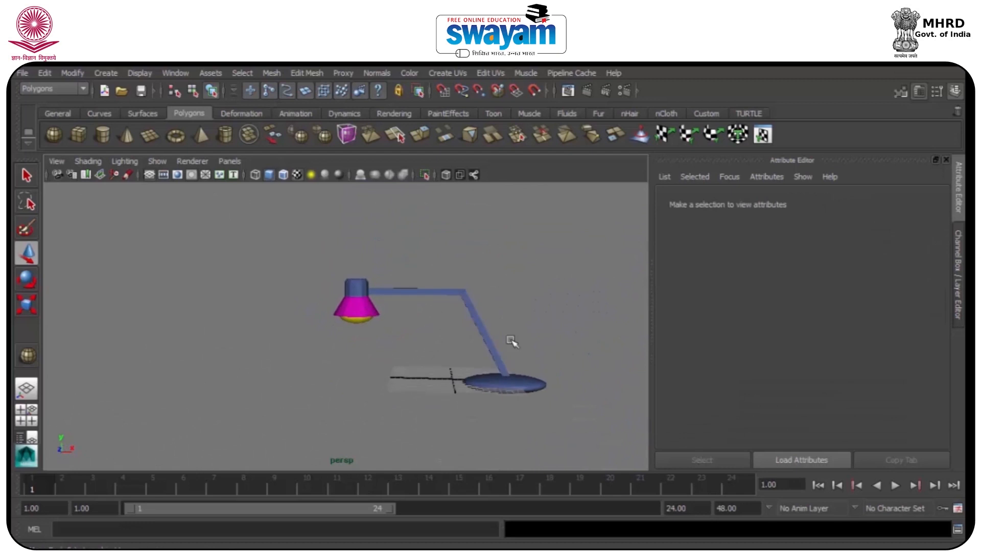
# Step: Widen the viewport by hiding the attribute display, and save the coloured lamp scene
pyautogui.click(959, 282)
pyautogui.click(957, 284)
pyautogui.scroll(4, 715, 317)
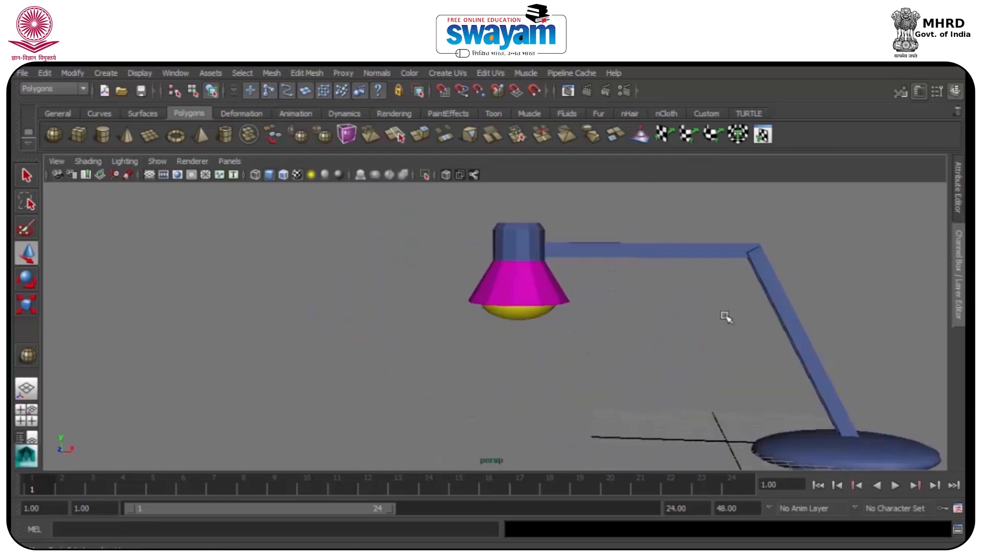
pyautogui.keyDown('alt'); pyautogui.moveTo(727, 316); pyautogui.dragTo(706, 324); pyautogui.keyUp('alt')
pyautogui.hotkey('ctrl', 's')
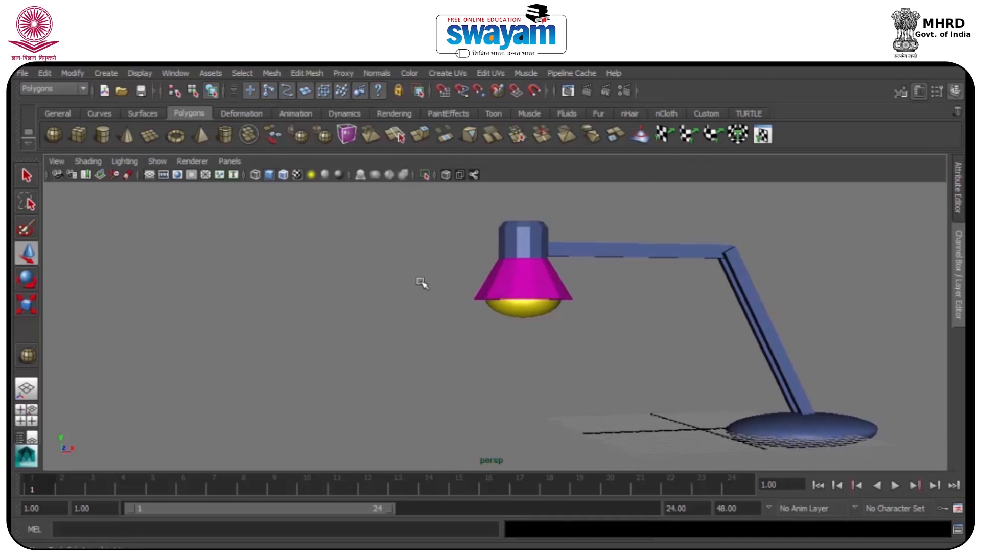
# Step: Select all parts of the lamp and delete their construction history
pyautogui.moveTo(883, 449); pyautogui.dragTo(891, 456)
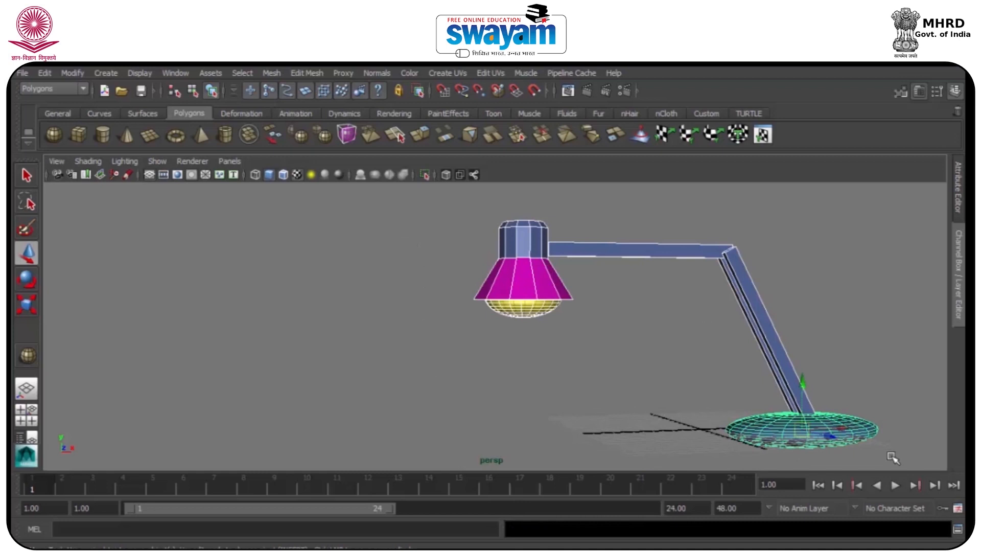
pyautogui.click(23, 73)
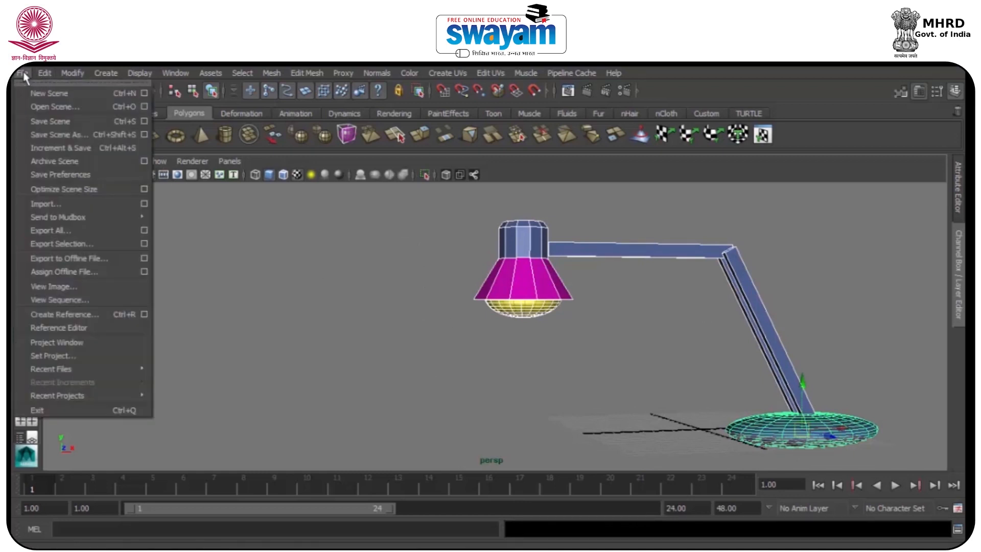
pyautogui.moveTo(40, 75)
pyautogui.moveTo(91, 219)
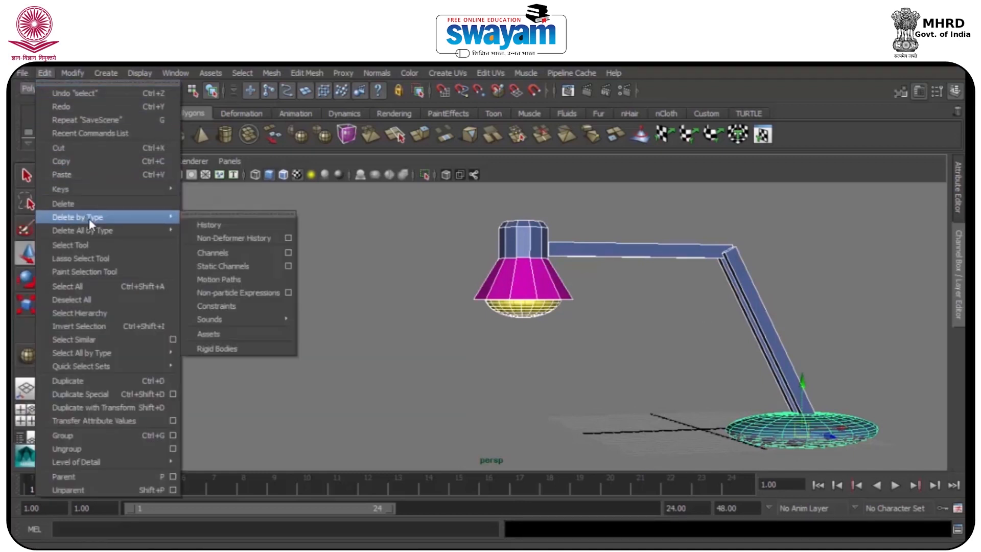
pyautogui.click(203, 225)
# Step: Move the whole lamp along X until its base sits near the grid centre, and freeze the transformations of all parts
pyautogui.keyDown('alt'); pyautogui.moveTo(418, 287); pyautogui.dragTo(471, 373); pyautogui.keyUp('alt')
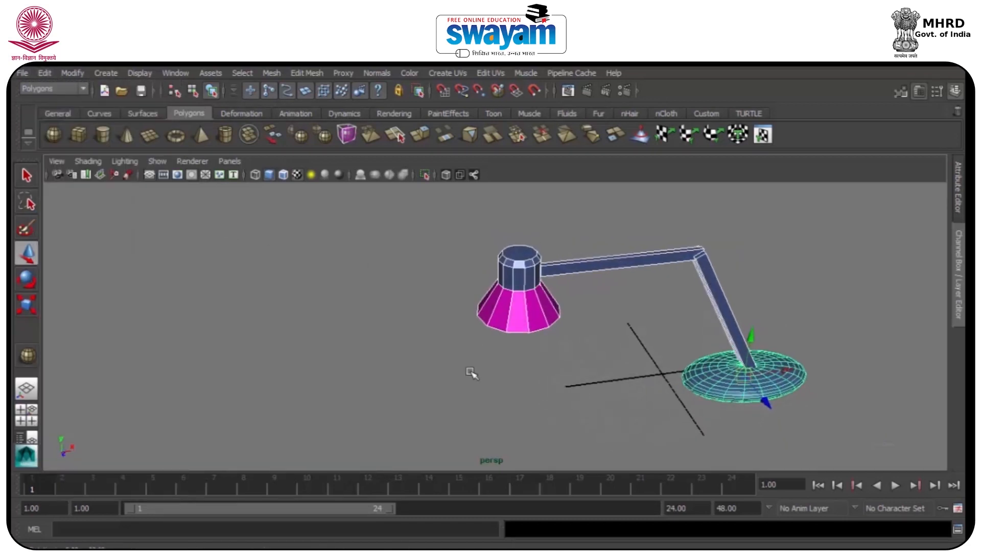
pyautogui.moveTo(784, 370); pyautogui.dragTo(723, 382)
pyautogui.click(959, 258)
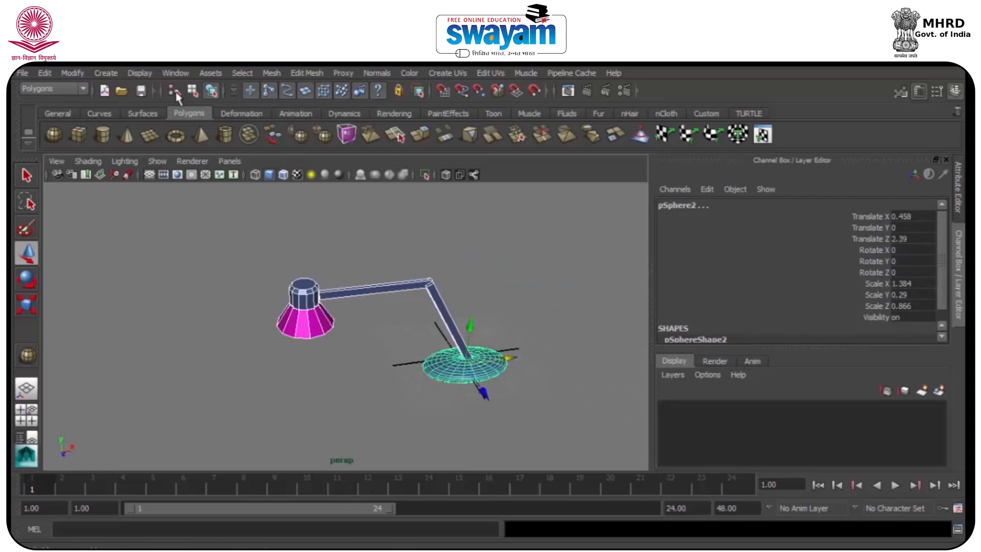
pyautogui.click(171, 75)
pyautogui.click(223, 235)
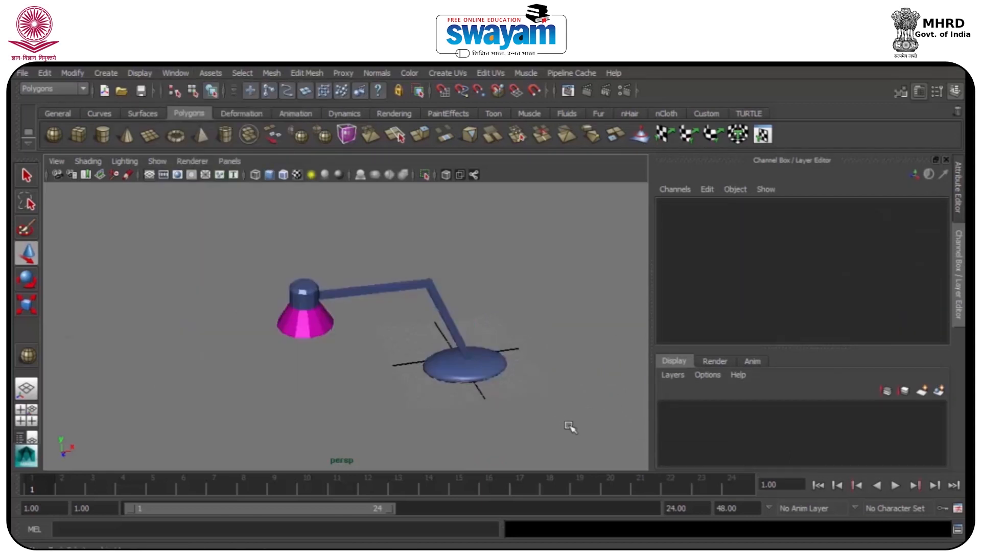
pyautogui.hotkey('ctrl', 'z')
pyautogui.click(73, 74)
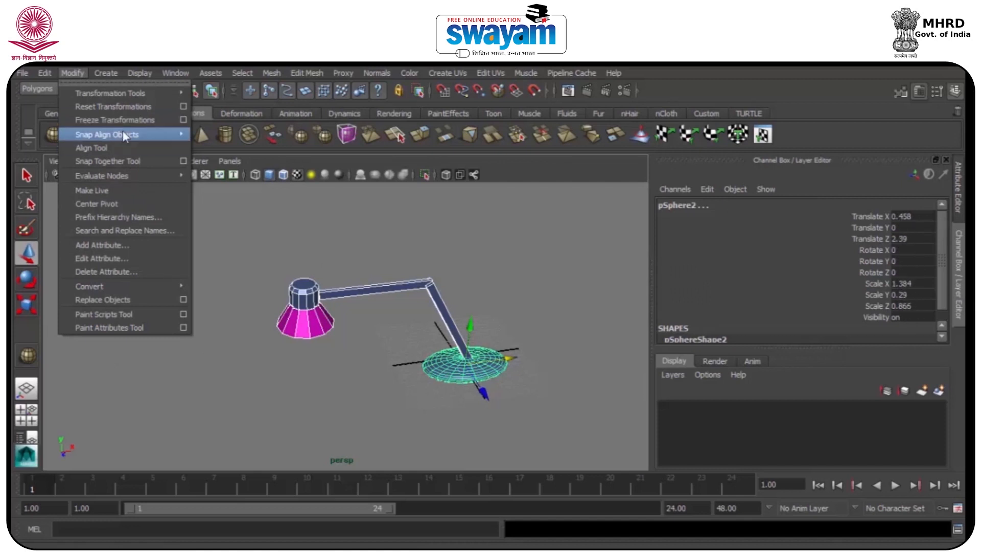
pyautogui.click(106, 121)
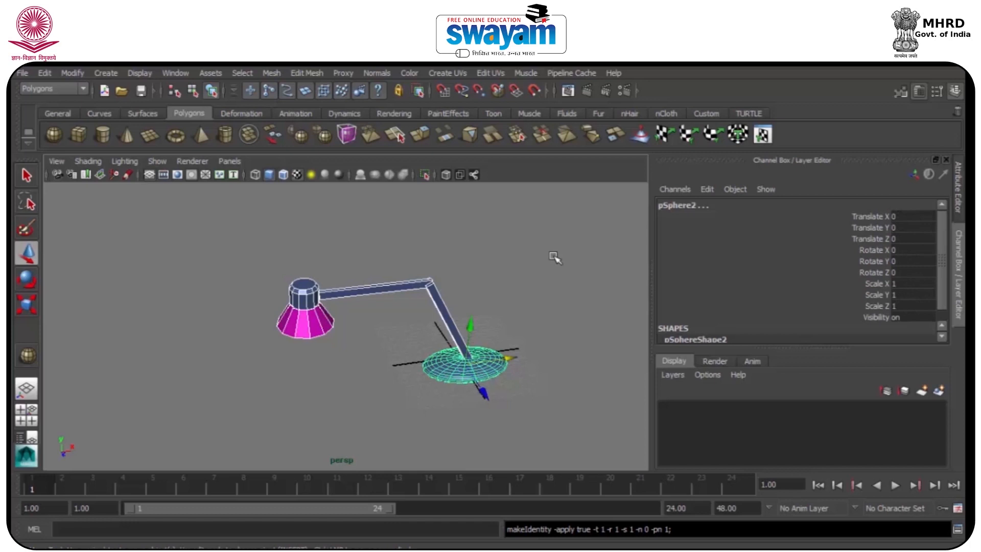
pyautogui.click(530, 281)
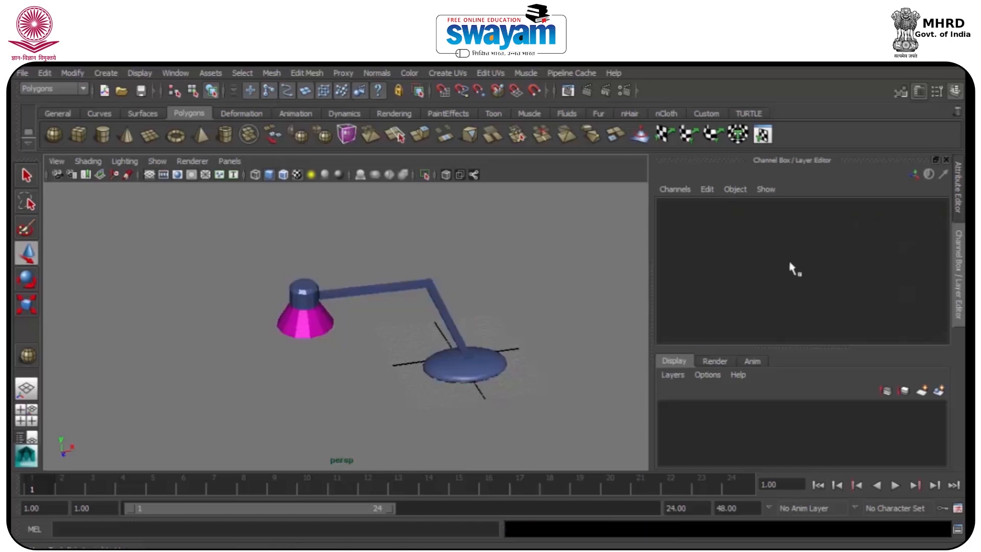
# Step: Examine the base disc's material, shape and transform attributes
pyautogui.click(958, 272)
pyautogui.click(666, 397)
pyautogui.click(959, 202)
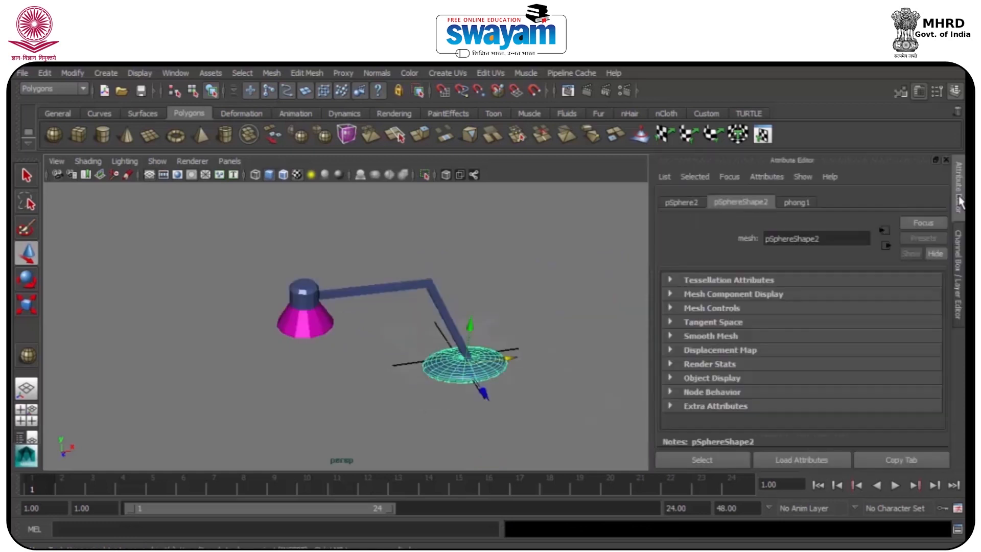
pyautogui.click(501, 326)
pyautogui.click(496, 359)
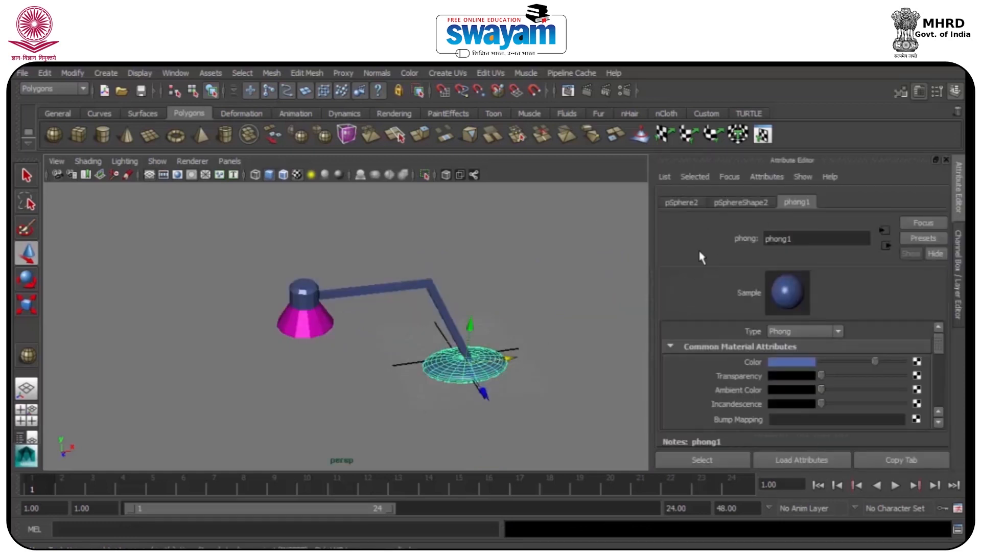
pyautogui.click(745, 203)
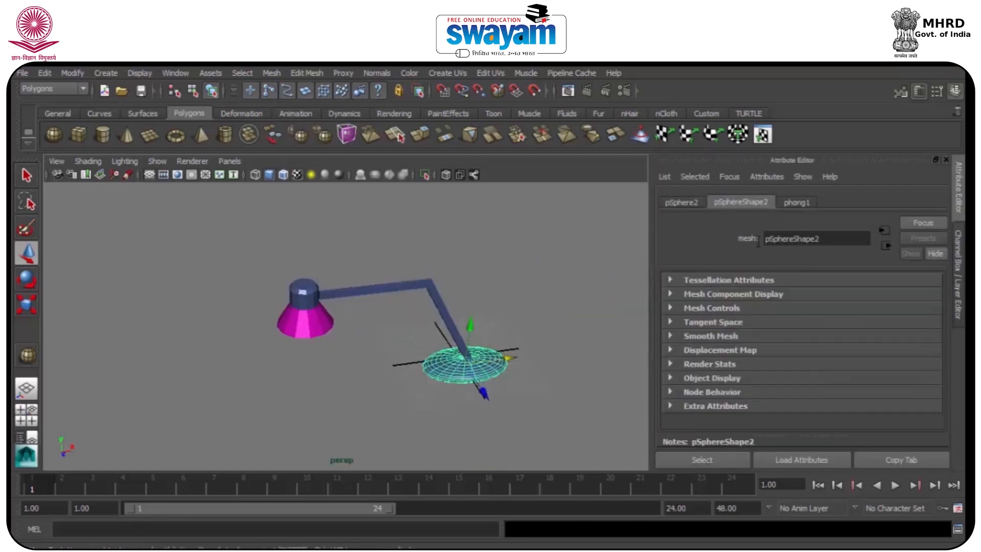
pyautogui.click(684, 203)
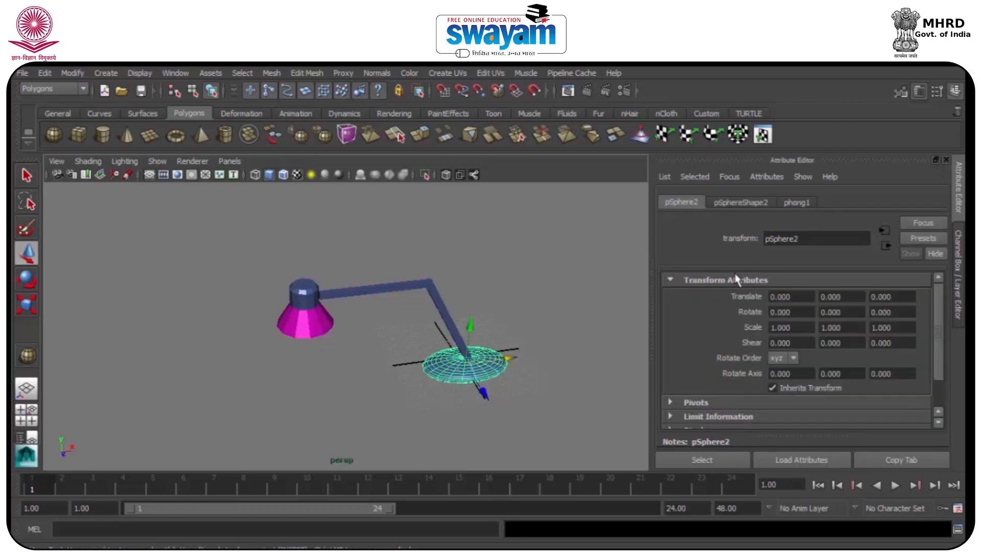
pyautogui.click(958, 212)
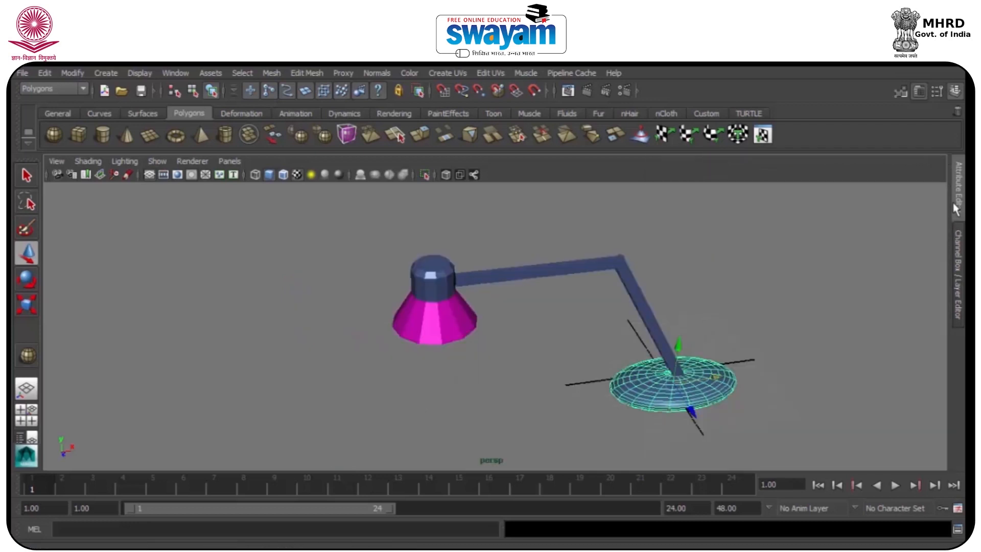
pyautogui.click(691, 292)
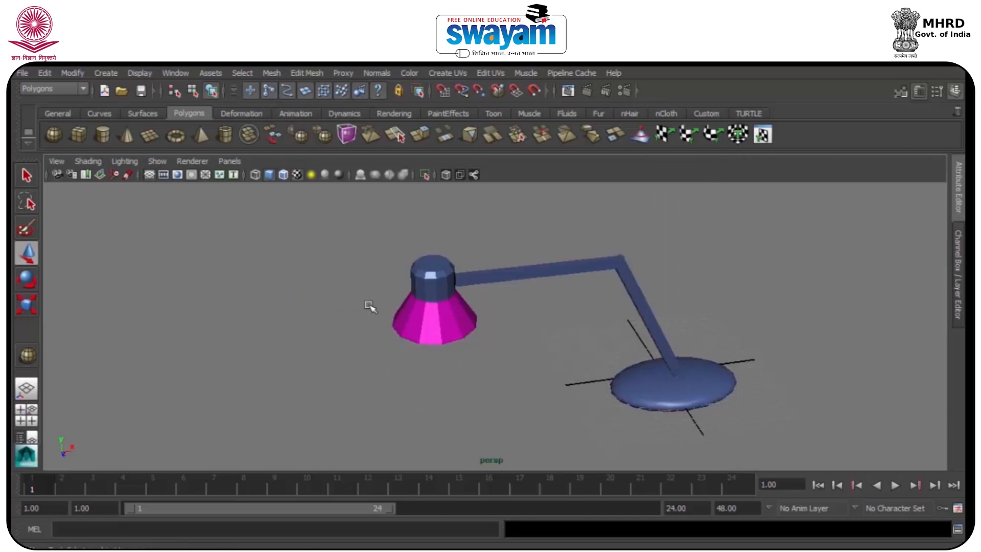
# Step: Select all parts of the finished lamp again
pyautogui.click(654, 413)
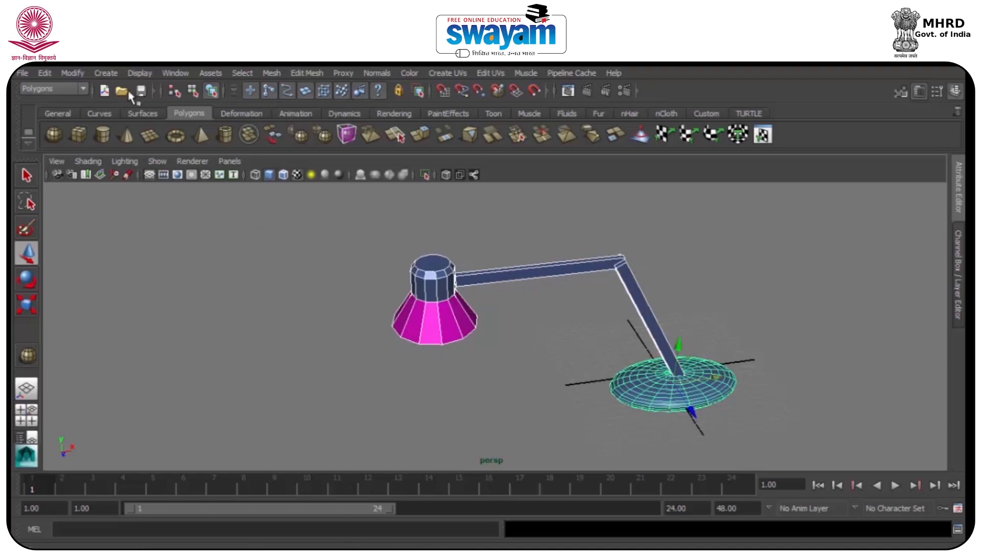
pyautogui.click(169, 74)
pyautogui.click(169, 74)
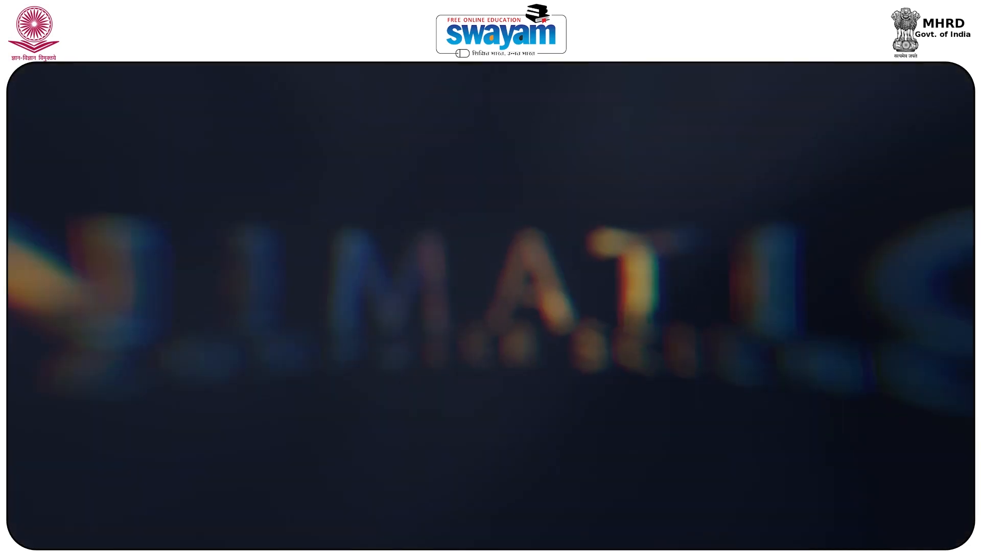